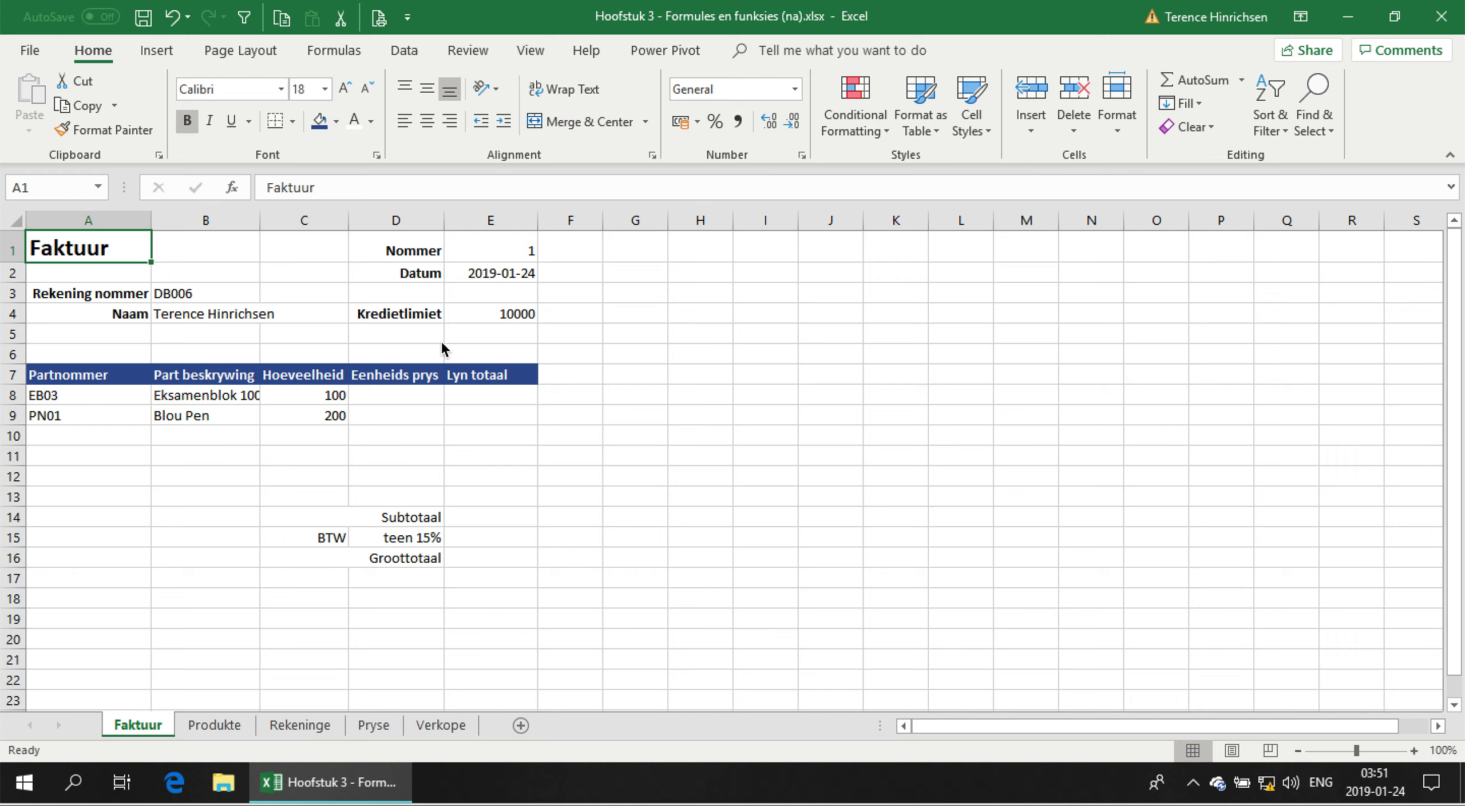
- Widen column B on the Faktuur sheet so that the full part description in B8 fits
click(490, 313)
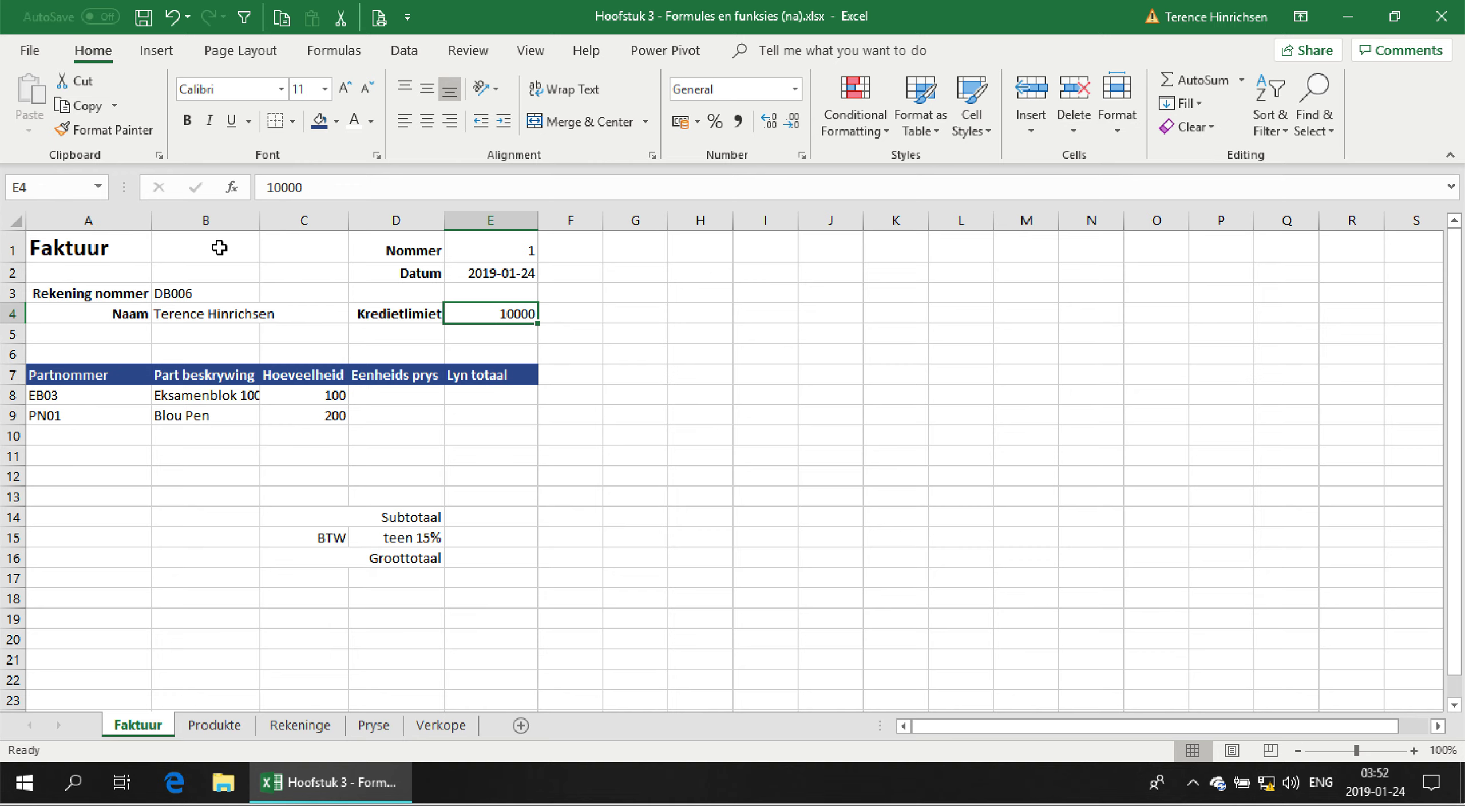
click(196, 313)
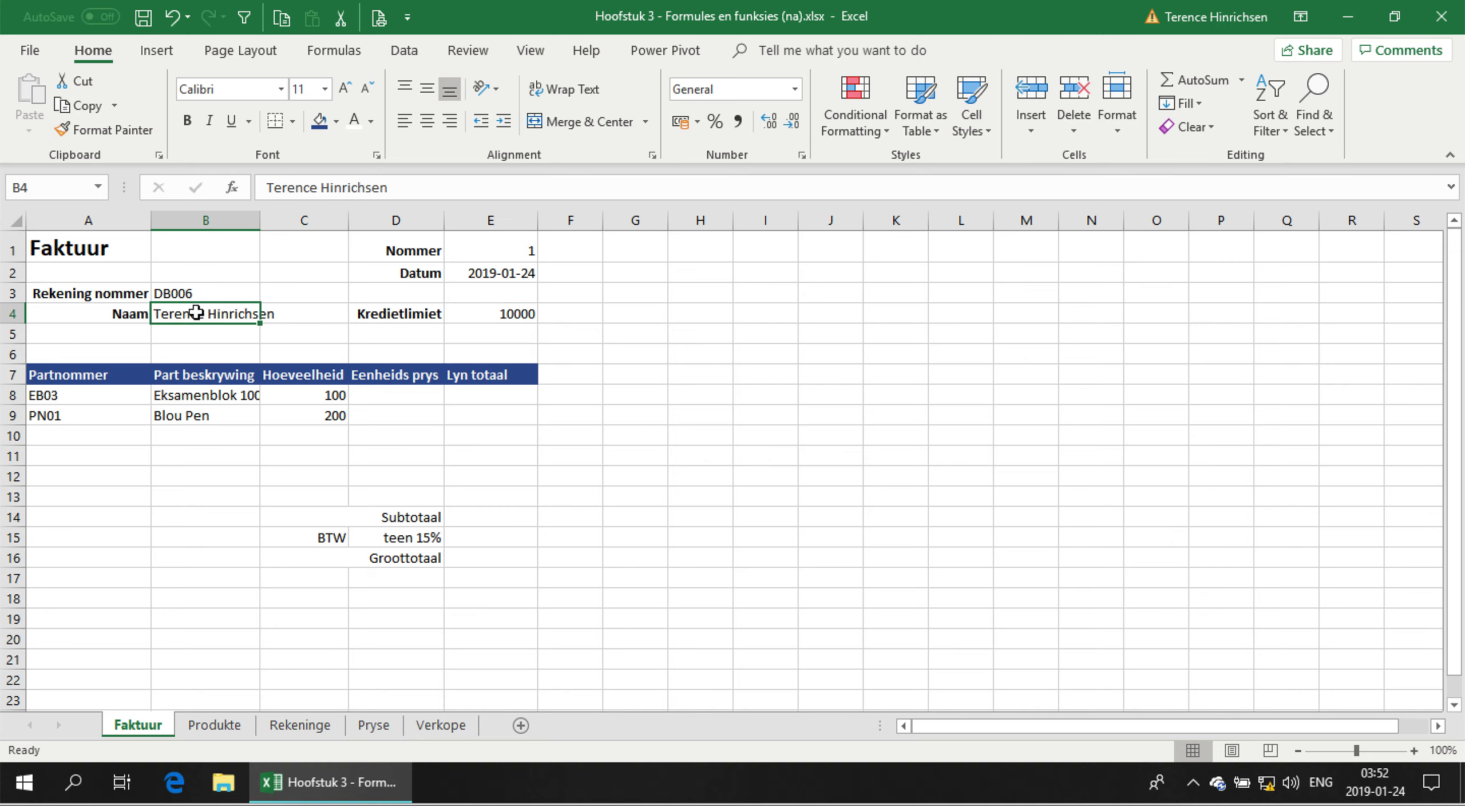
click(110, 399)
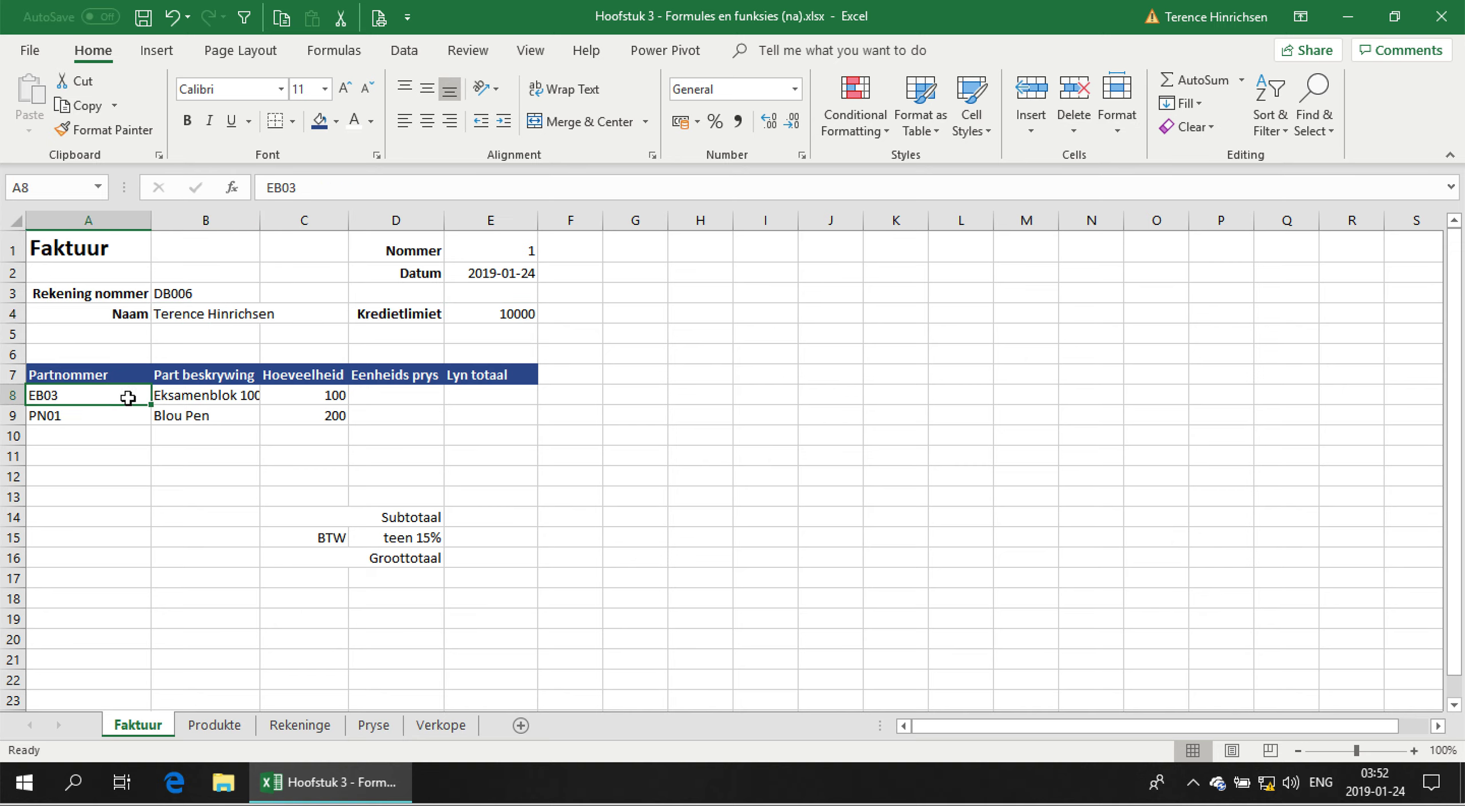
click(183, 399)
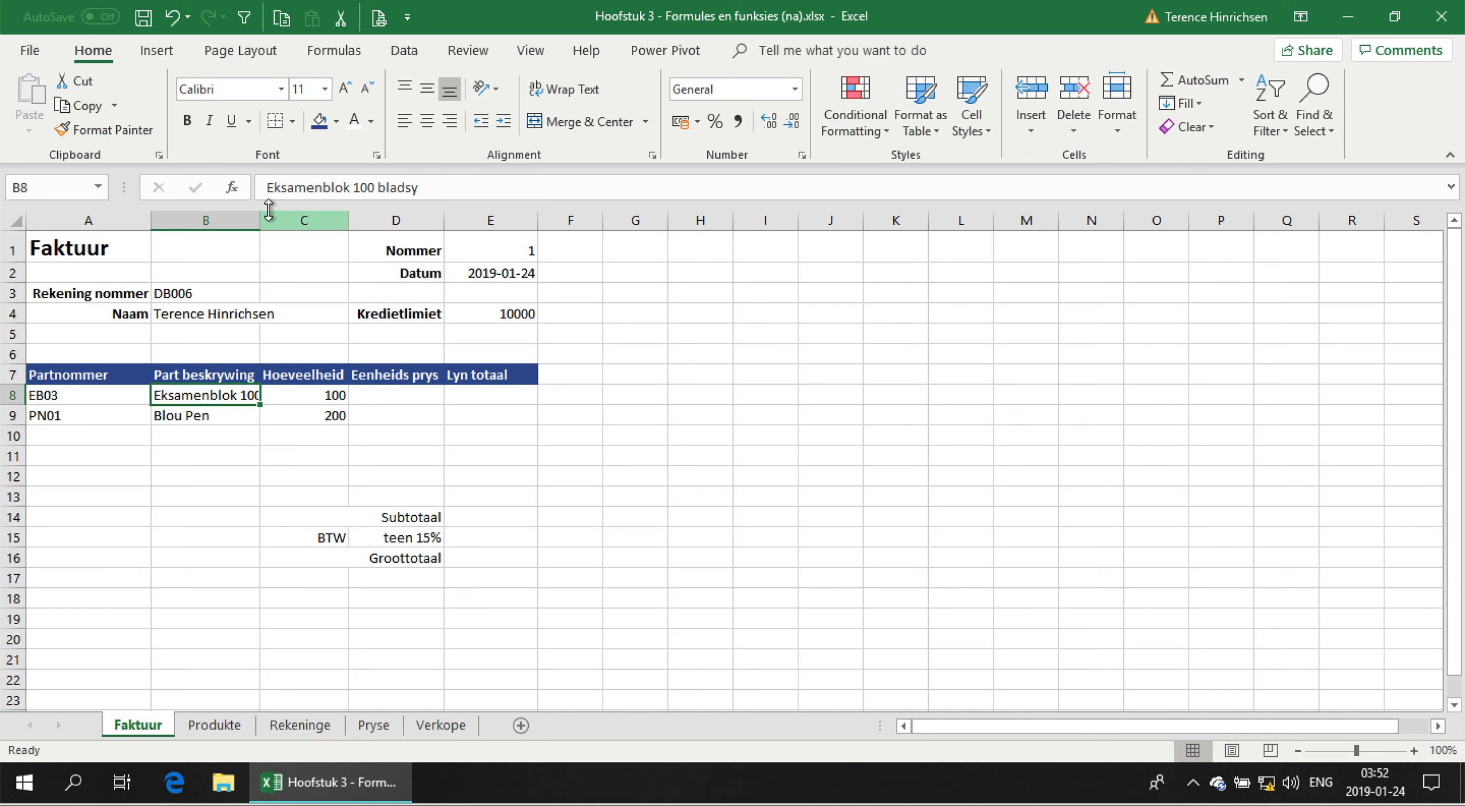
drag(269, 209, 318, 239)
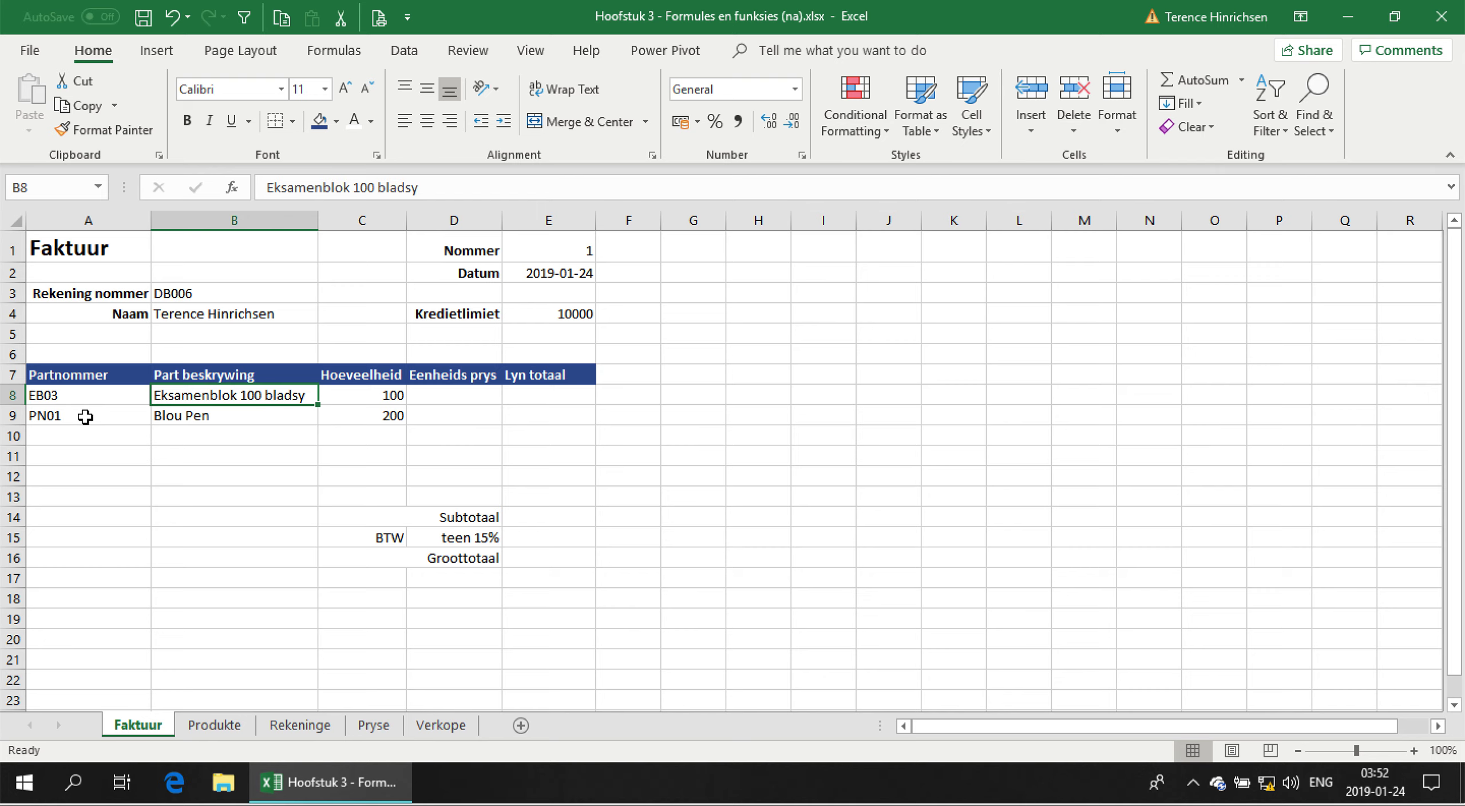
- Add part PN02 in A10 of the invoice and copy its description, Groen Pen, from the Produkte sheet into B10
click(72, 441)
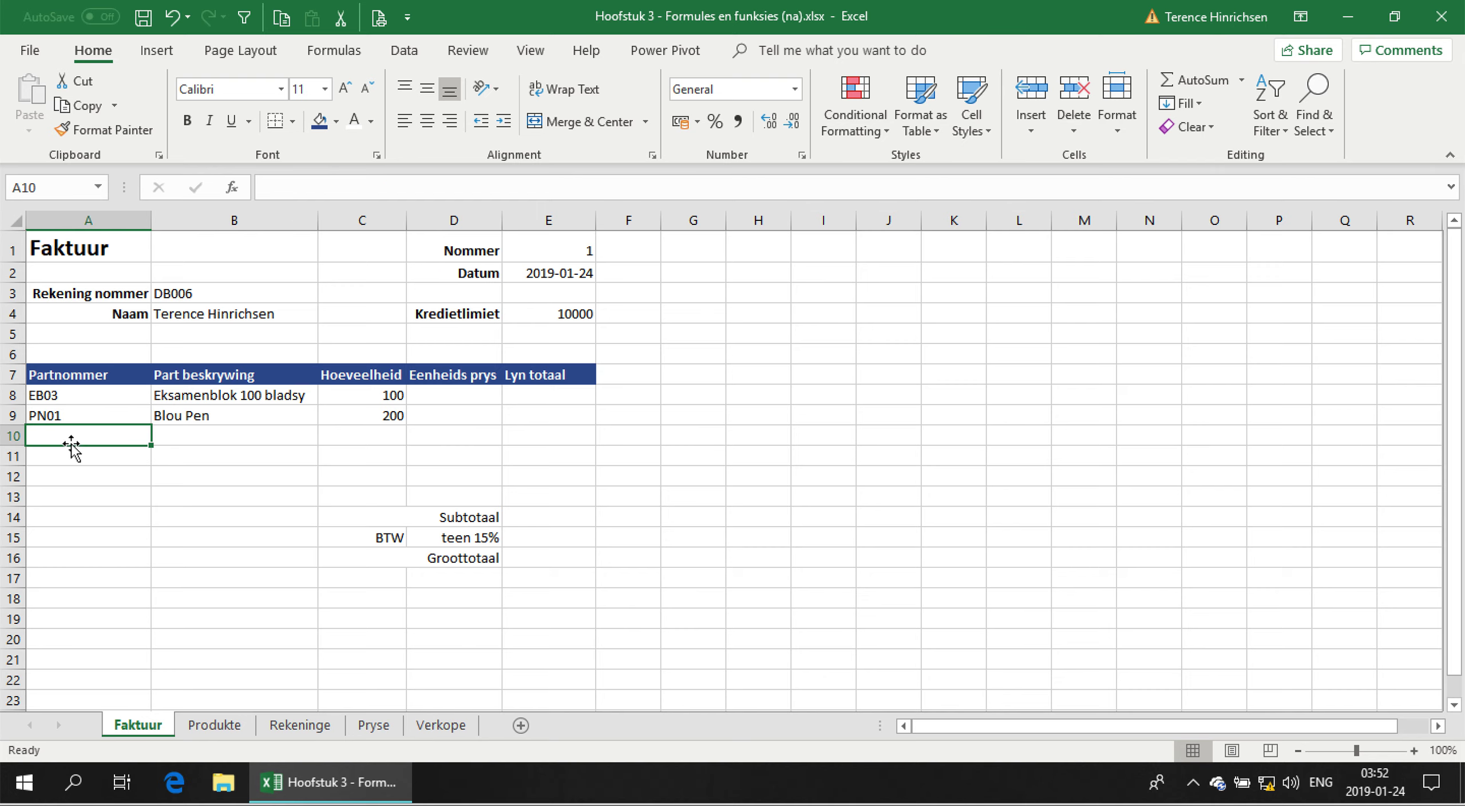
text(PN02)
key(Tab)
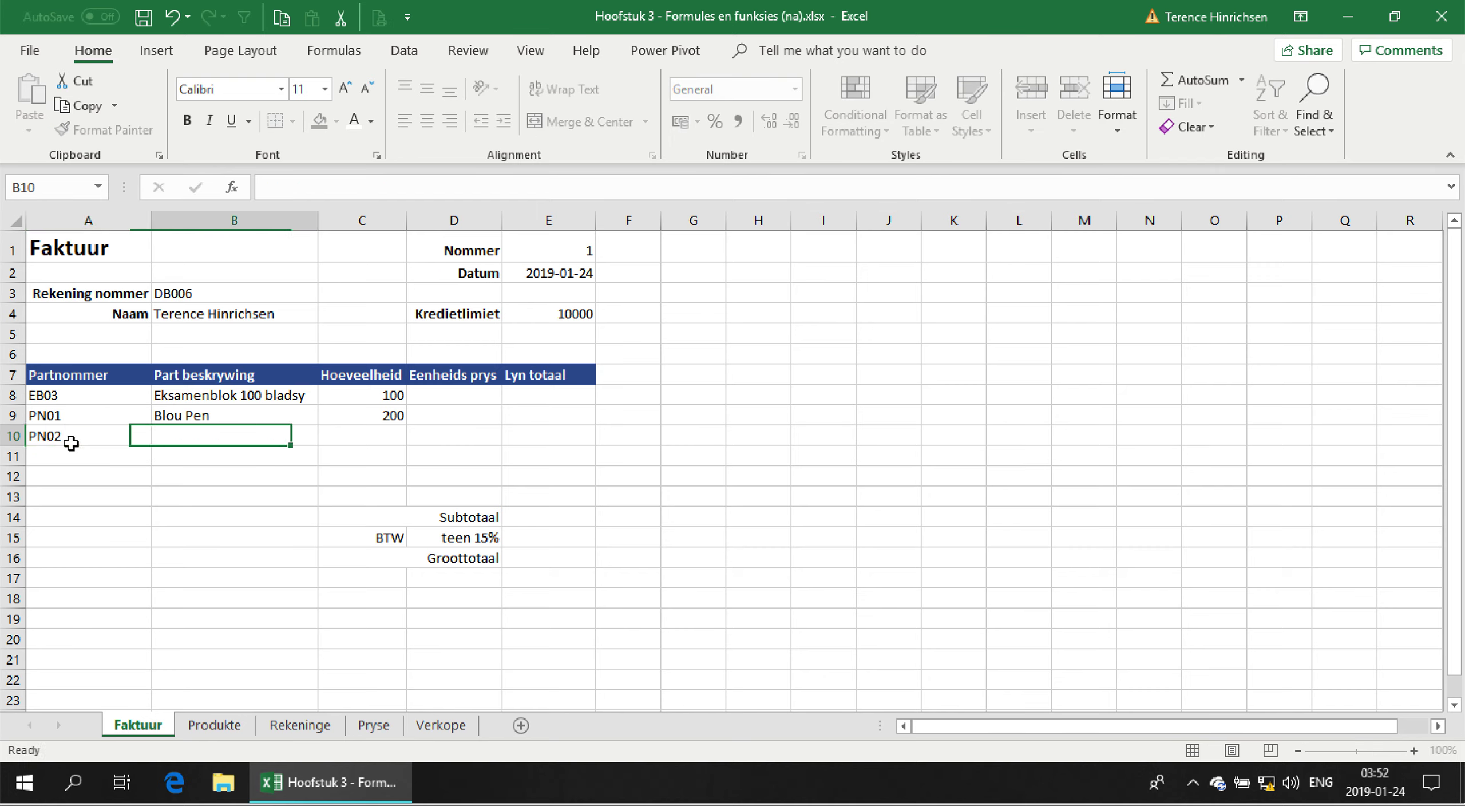
click(223, 726)
click(95, 346)
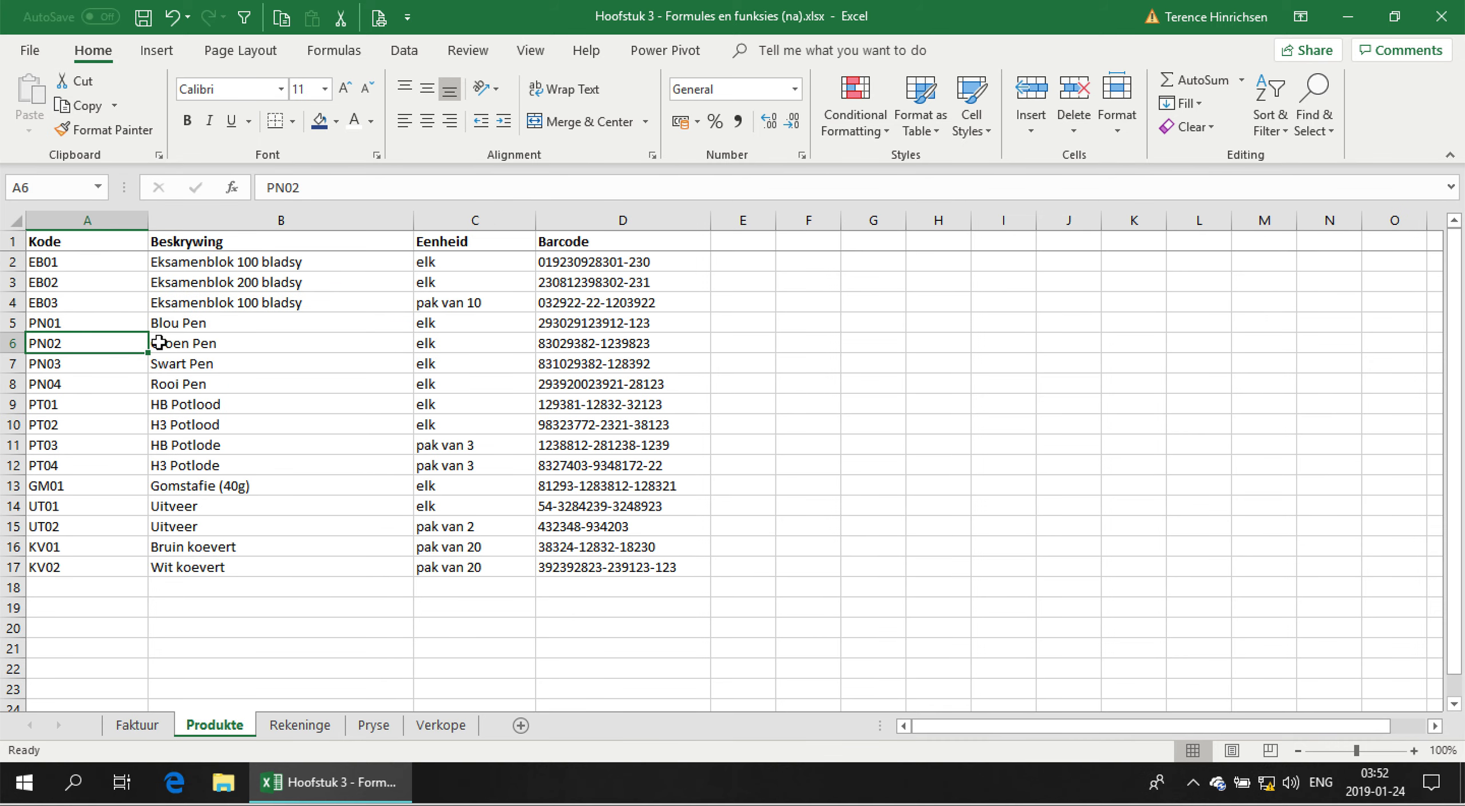
click(161, 342)
key(ctrl+c)
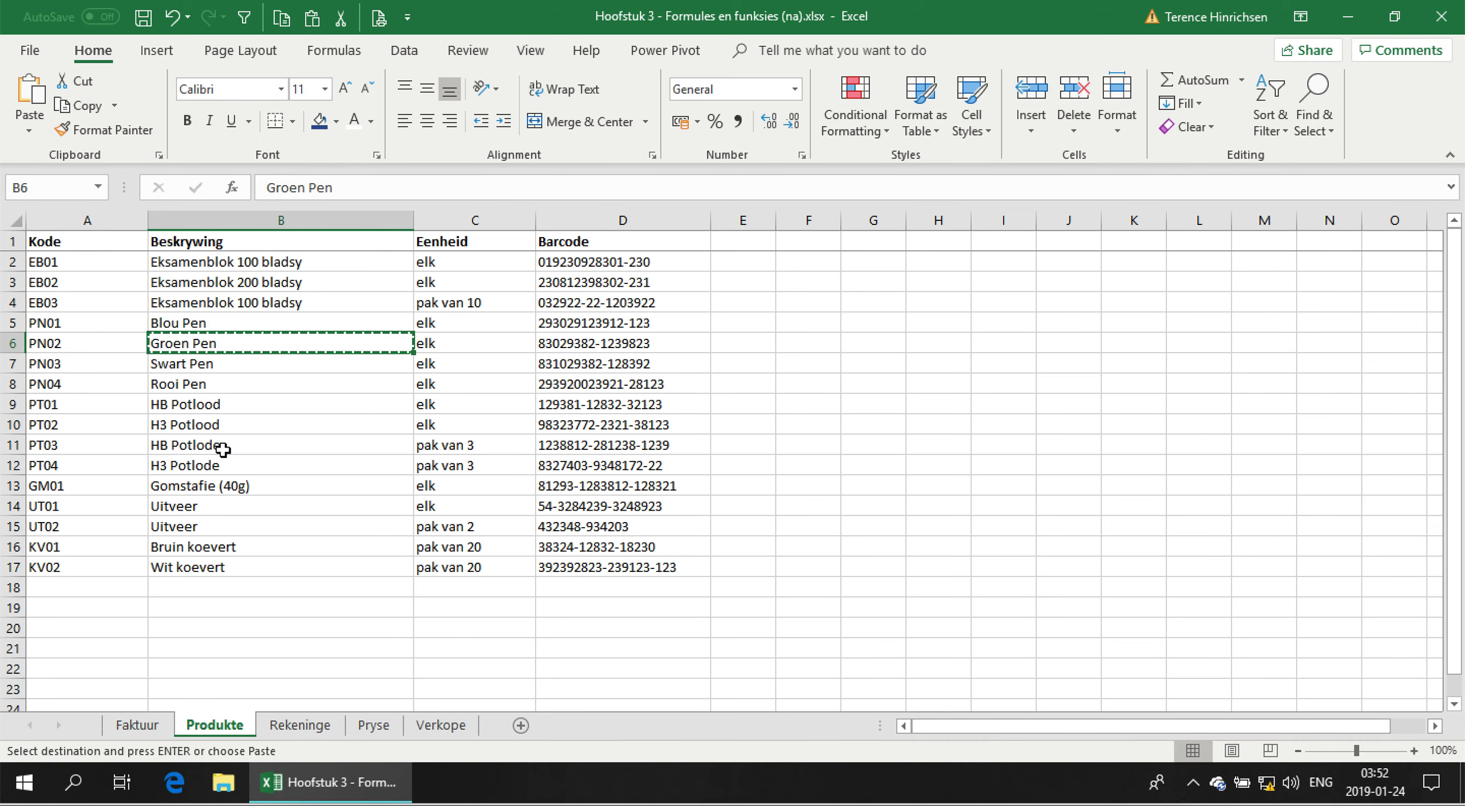
click(138, 725)
key(ctrl+v)
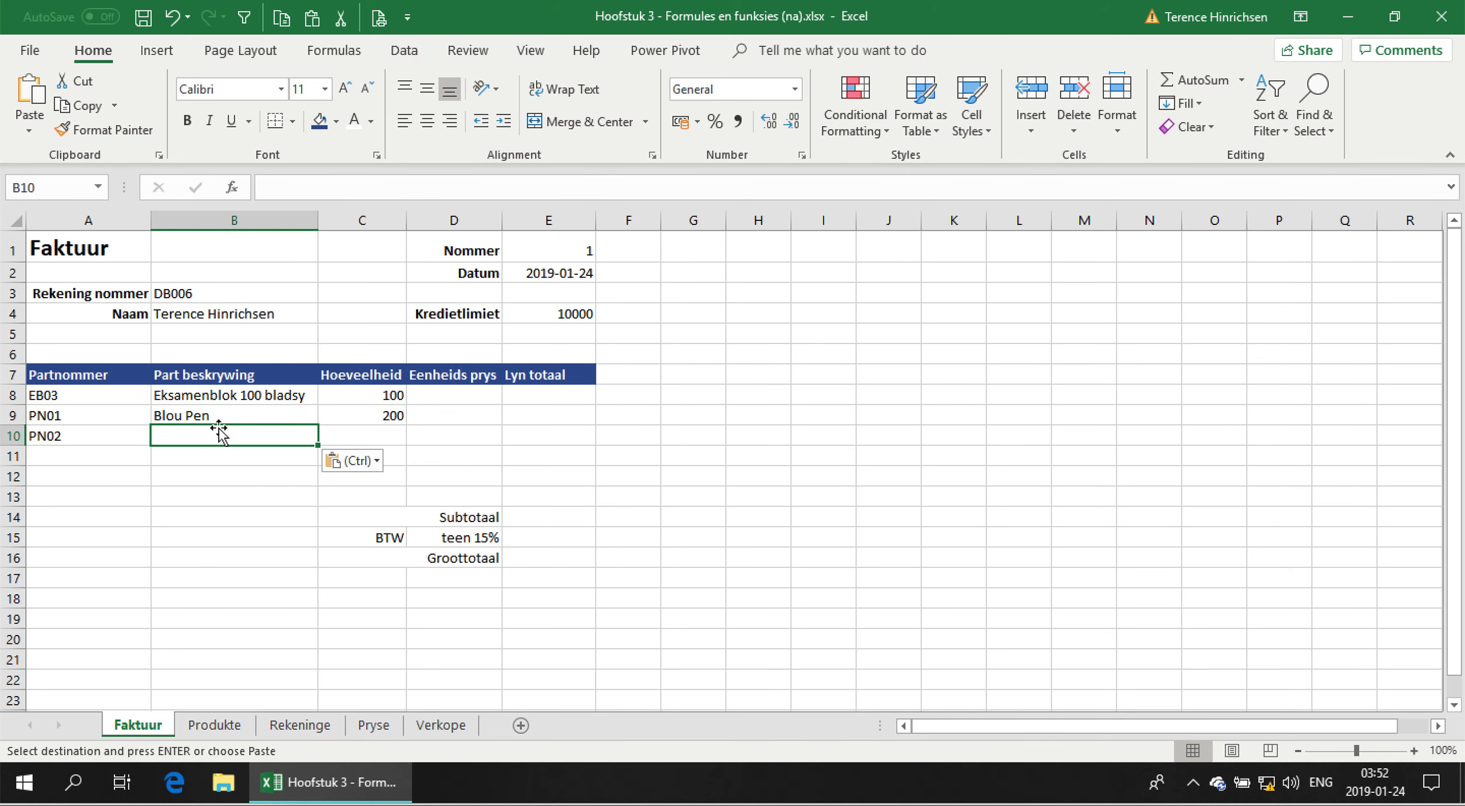
- Set the quantity (Hoeveelheid) for the PN02 line in C10 to 430
click(383, 433)
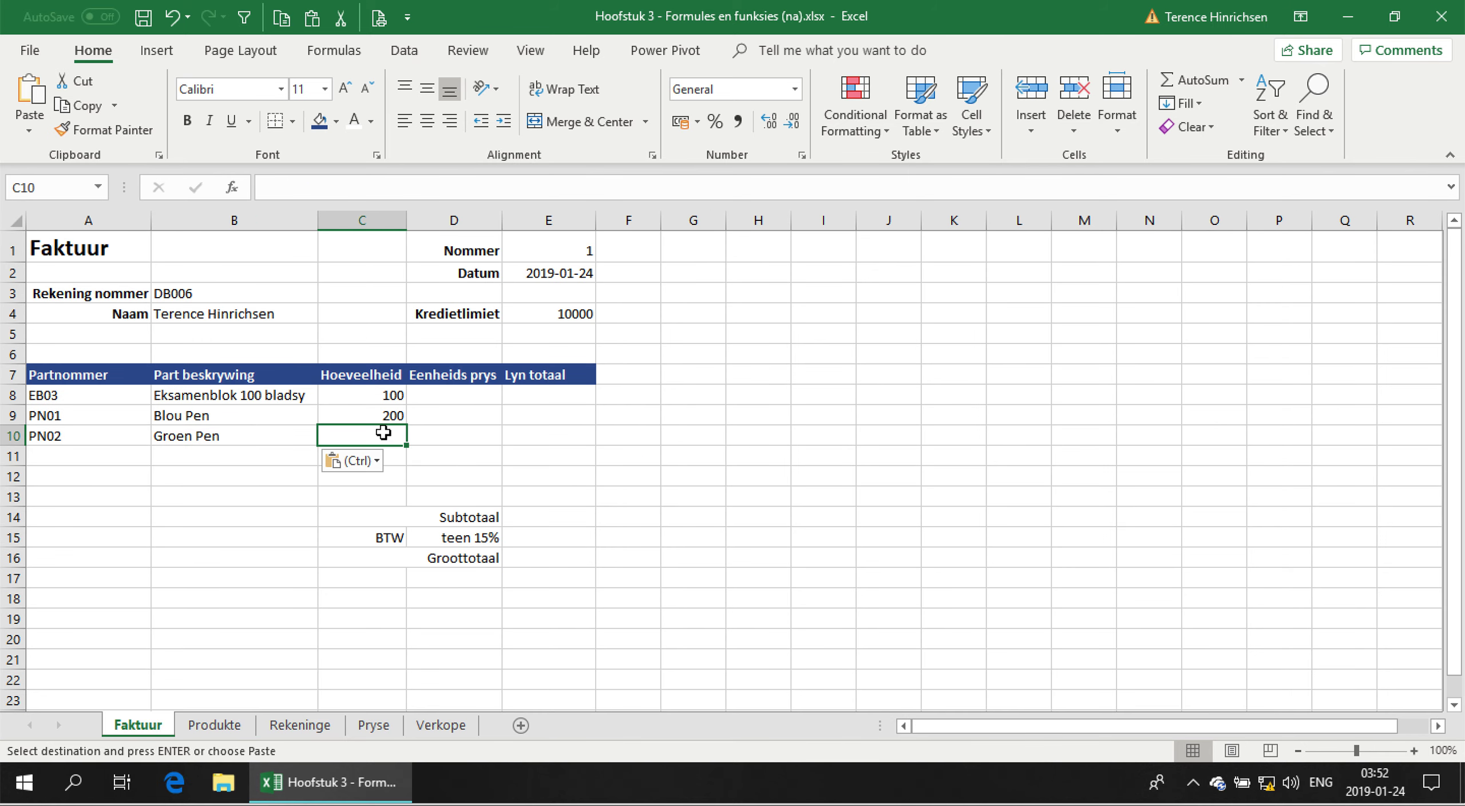
text(130)
key(Tab)
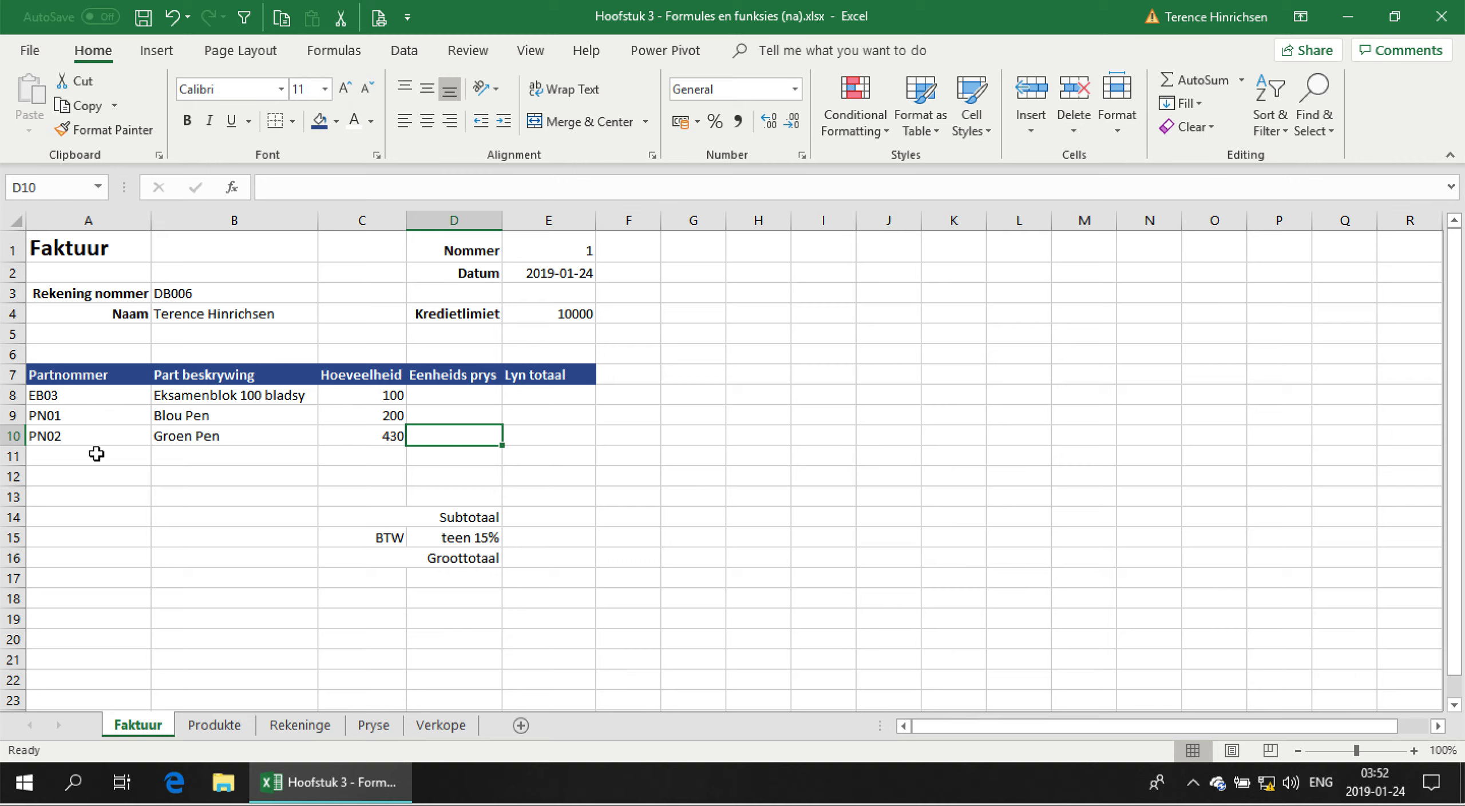
- Look up the selling price of EB03 on the Pryse sheet and enter 430 as its unit price in D8 of Faktuur
click(446, 395)
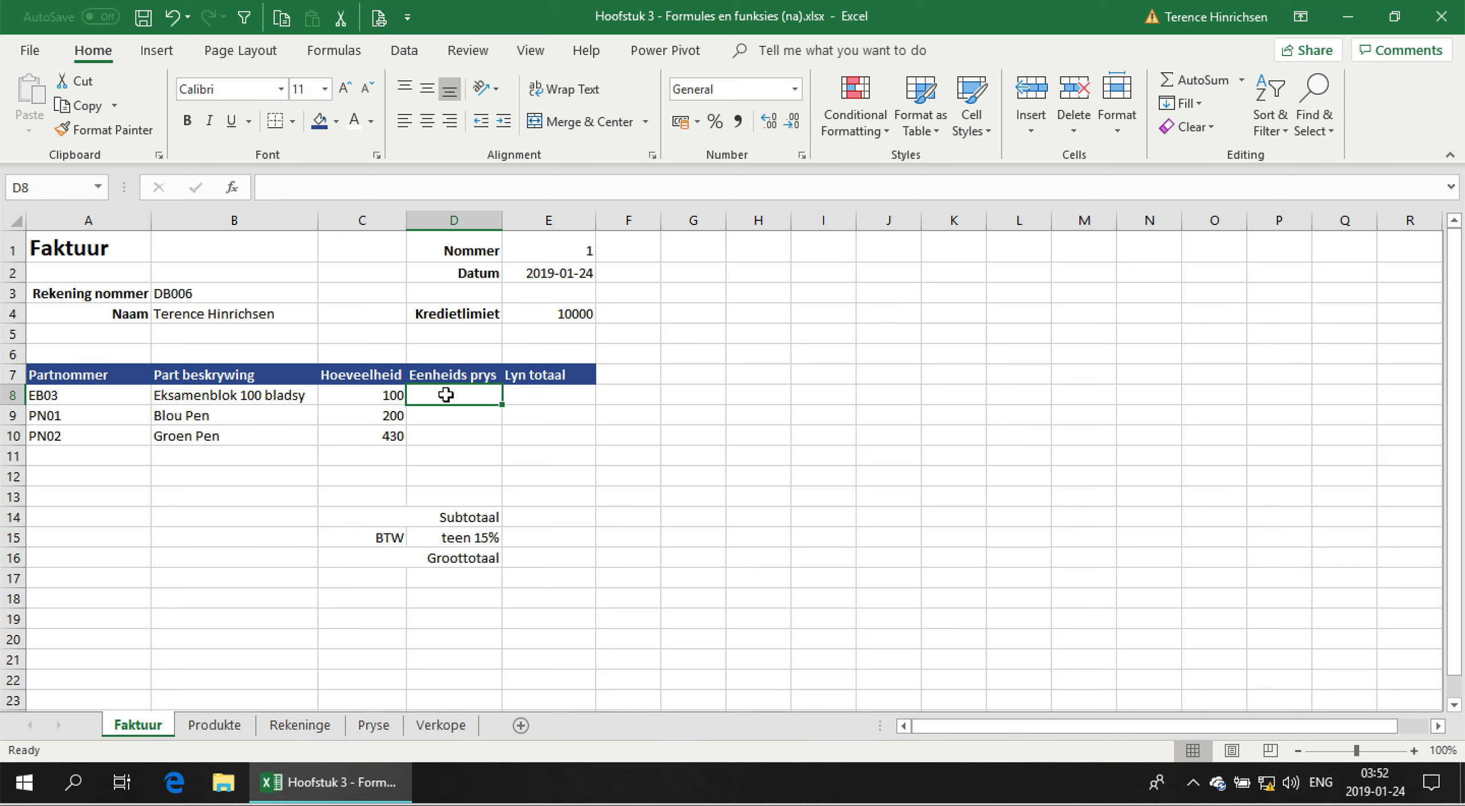
click(228, 724)
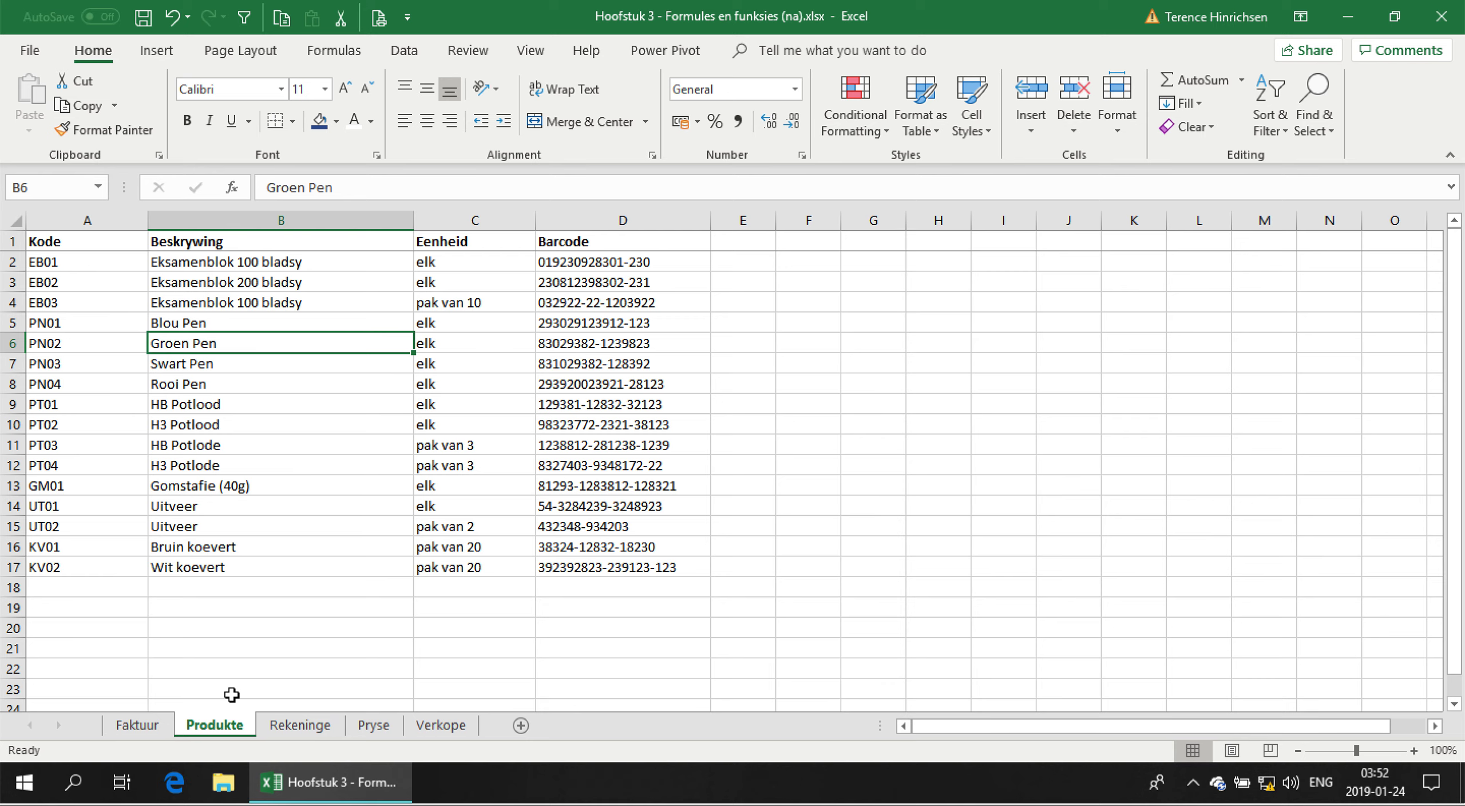
click(155, 725)
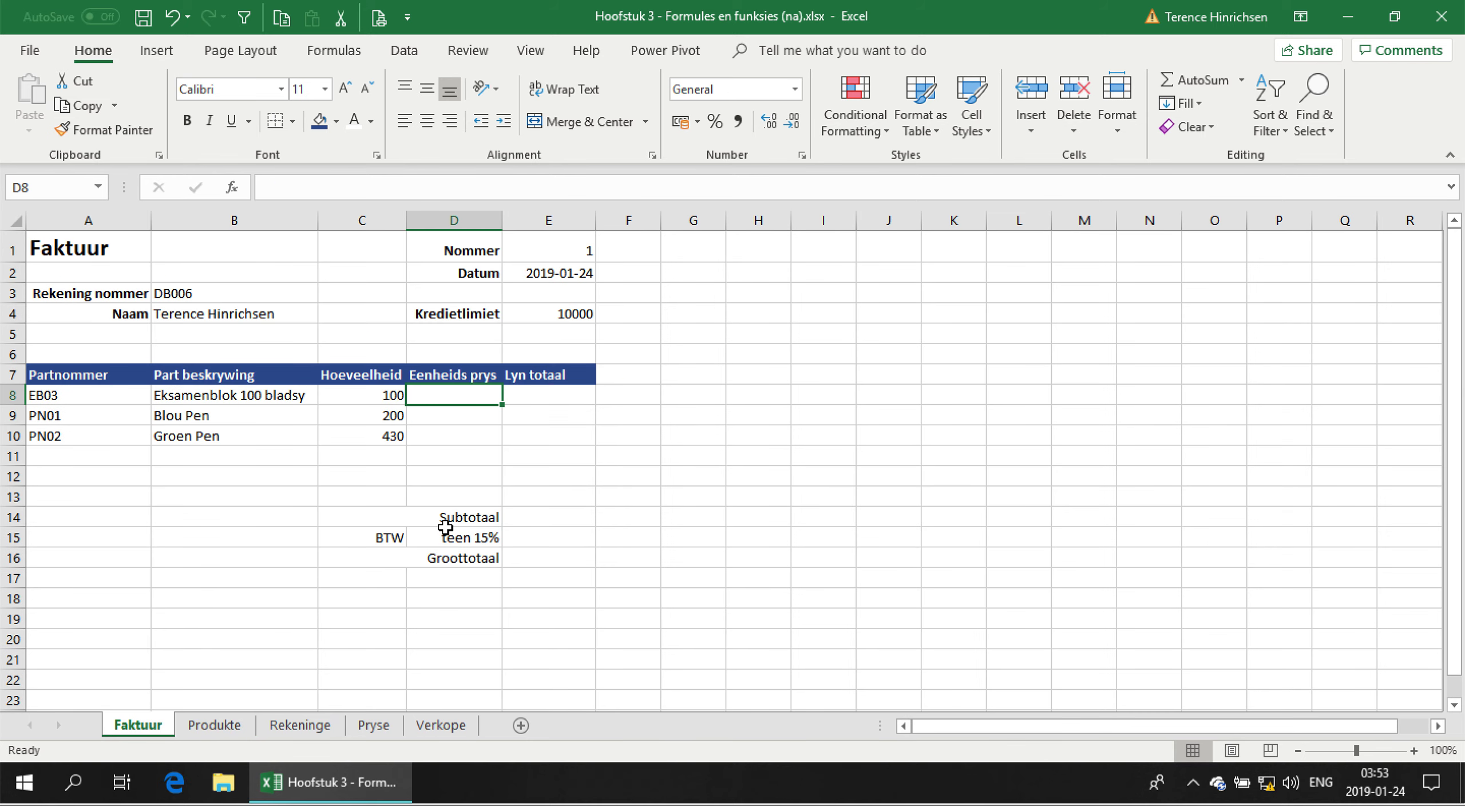
click(539, 396)
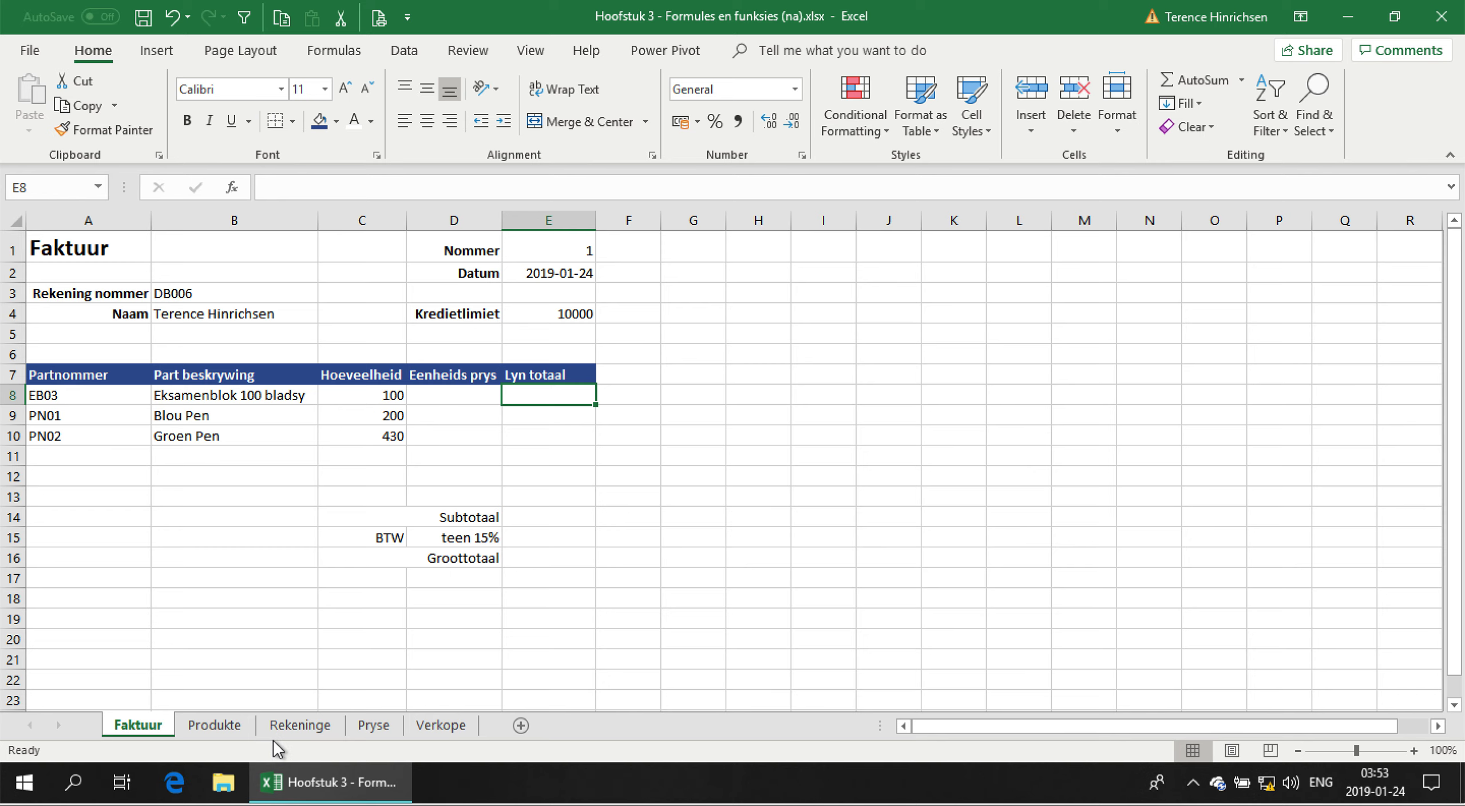
click(372, 726)
click(135, 724)
click(375, 724)
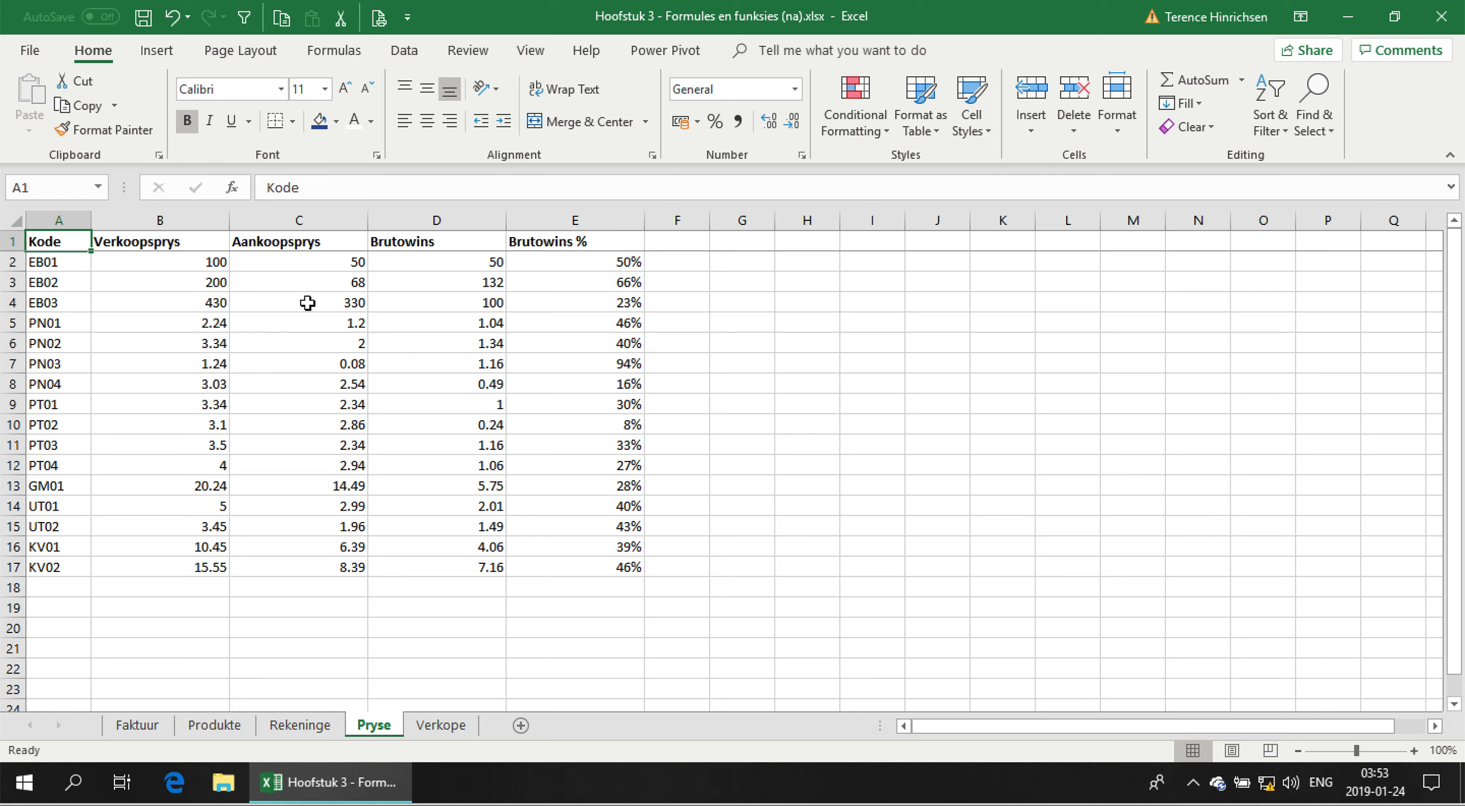
click(183, 302)
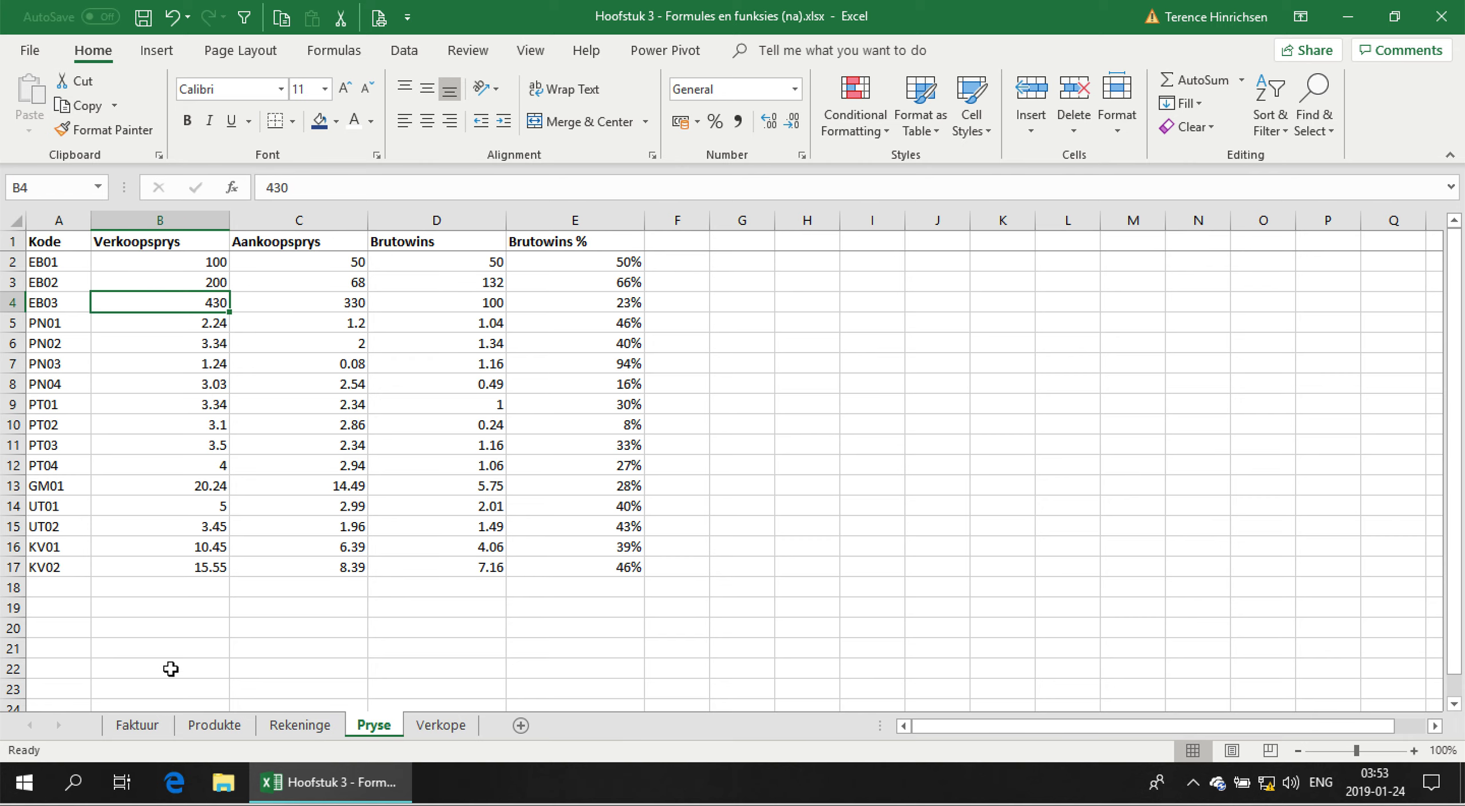
click(157, 730)
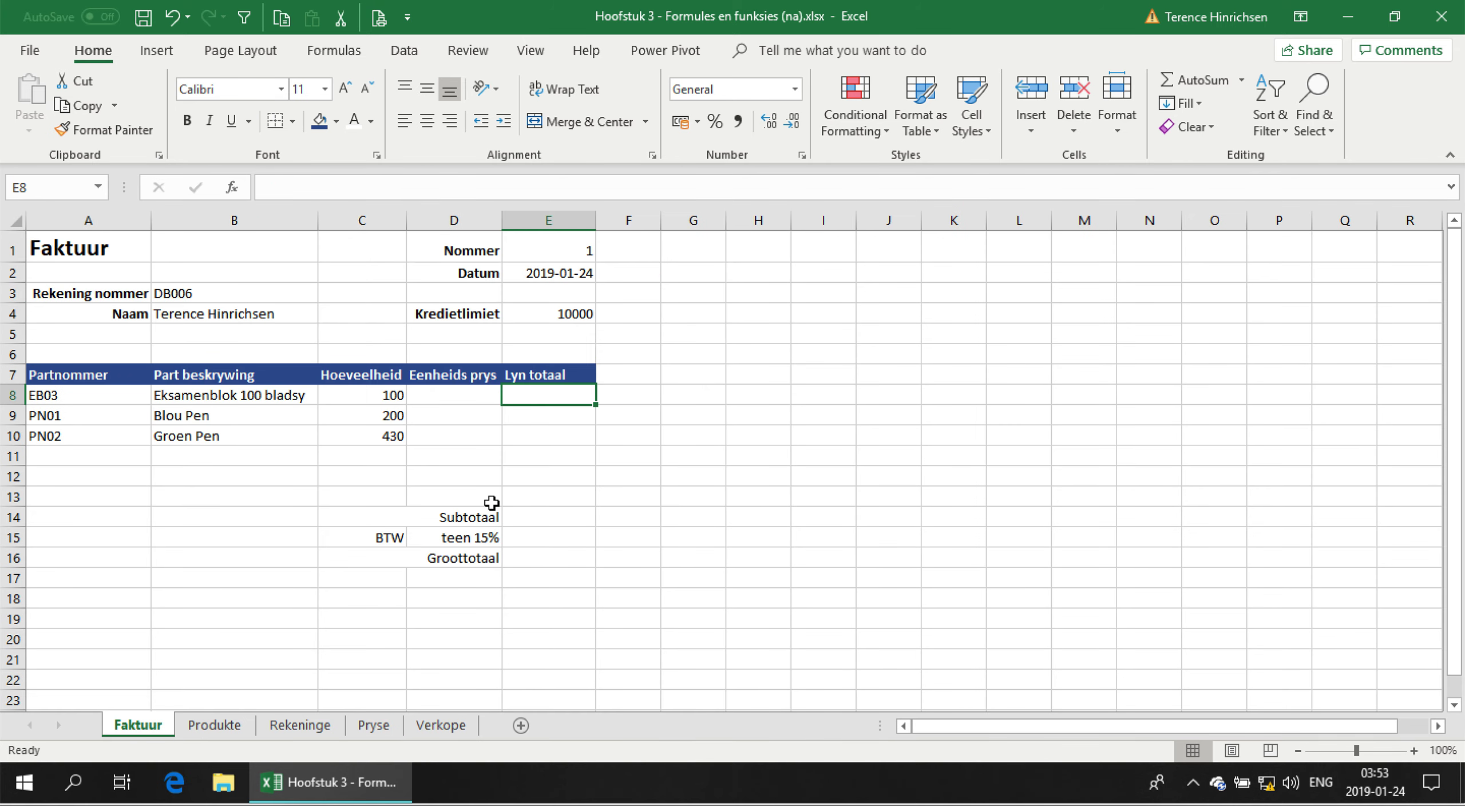
key(Left)
text(430)
key(Return)
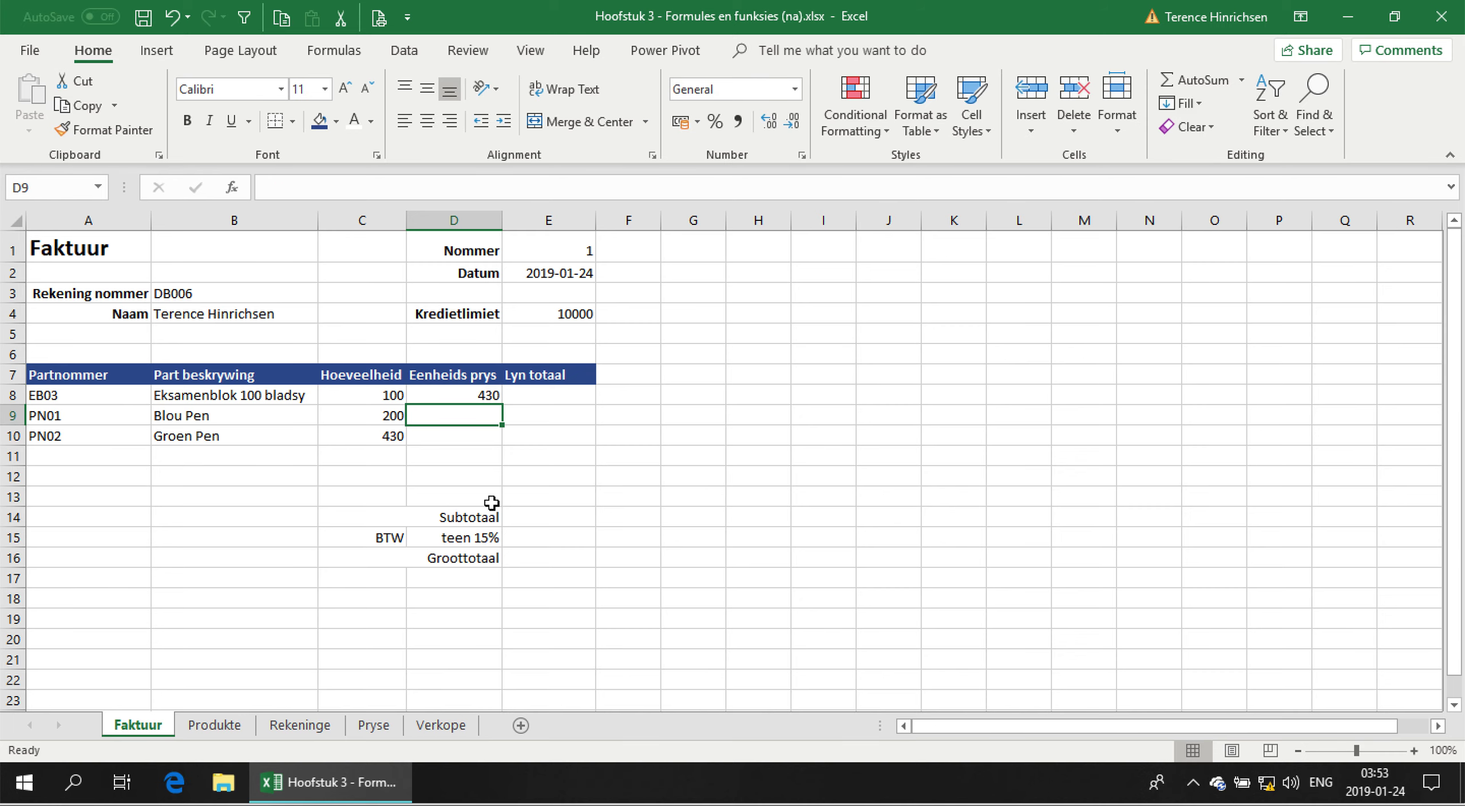
- Enter the unit prices from the Pryse sheet on the invoice: 2.24 for PN01 in D9 and 3.34 for PN02 in D10
click(378, 726)
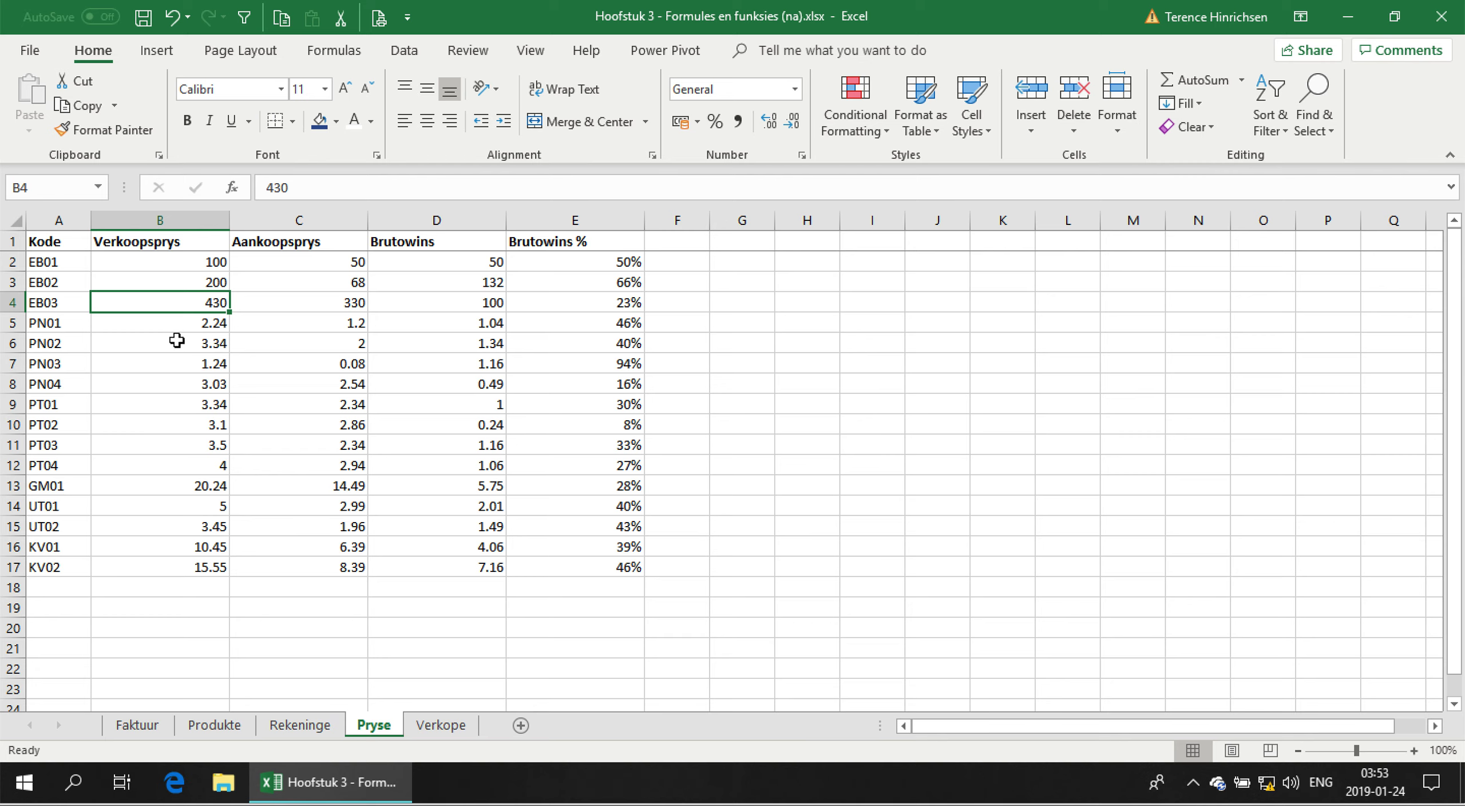
click(137, 725)
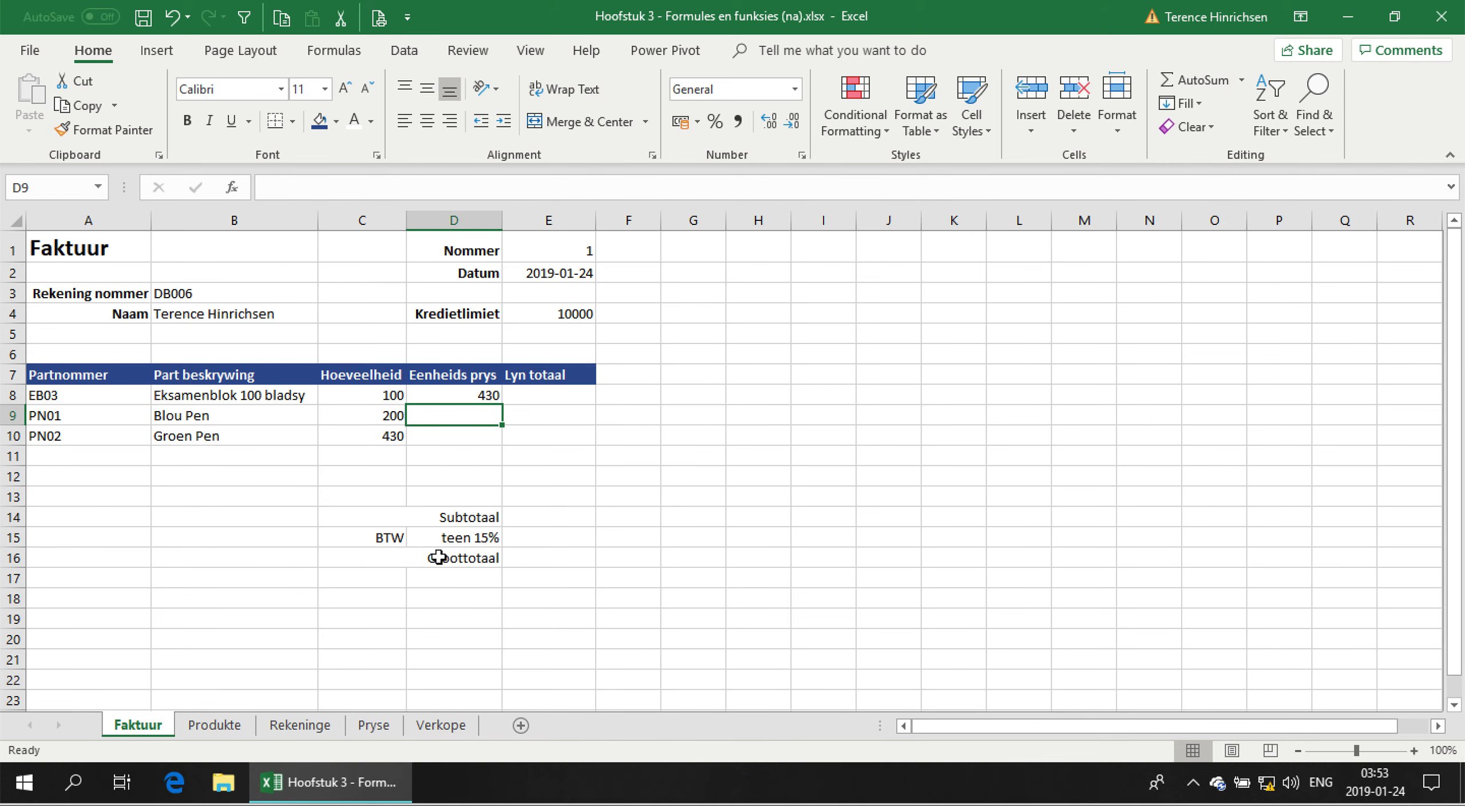
text(2.24)
key(Return)
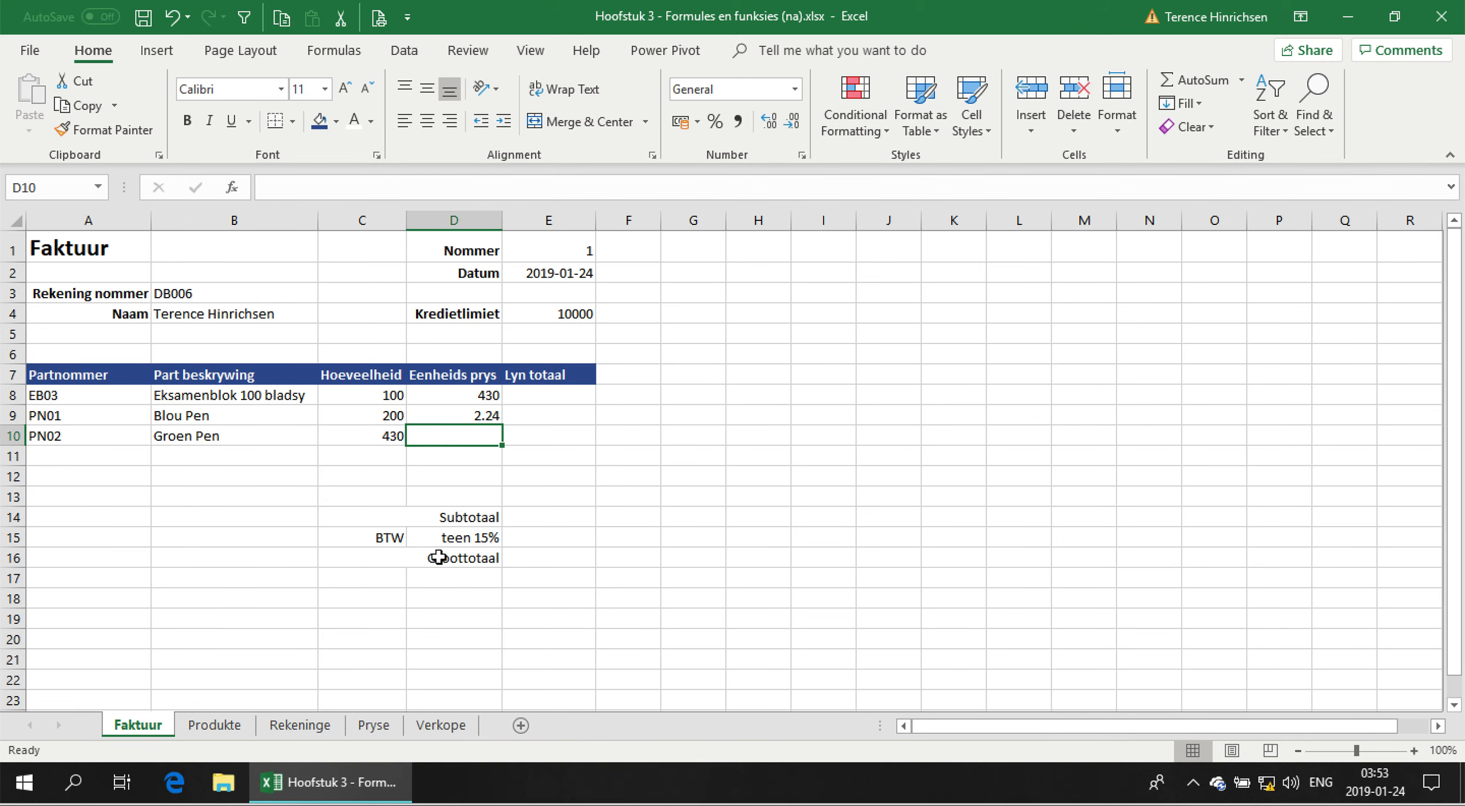
text(3.34)
key(Up)
- Calculate the EB03 line total in E8 as quantity times unit price with the formula =C8*D8
key(Up)
key(Up)
key(Right)
key(Down)
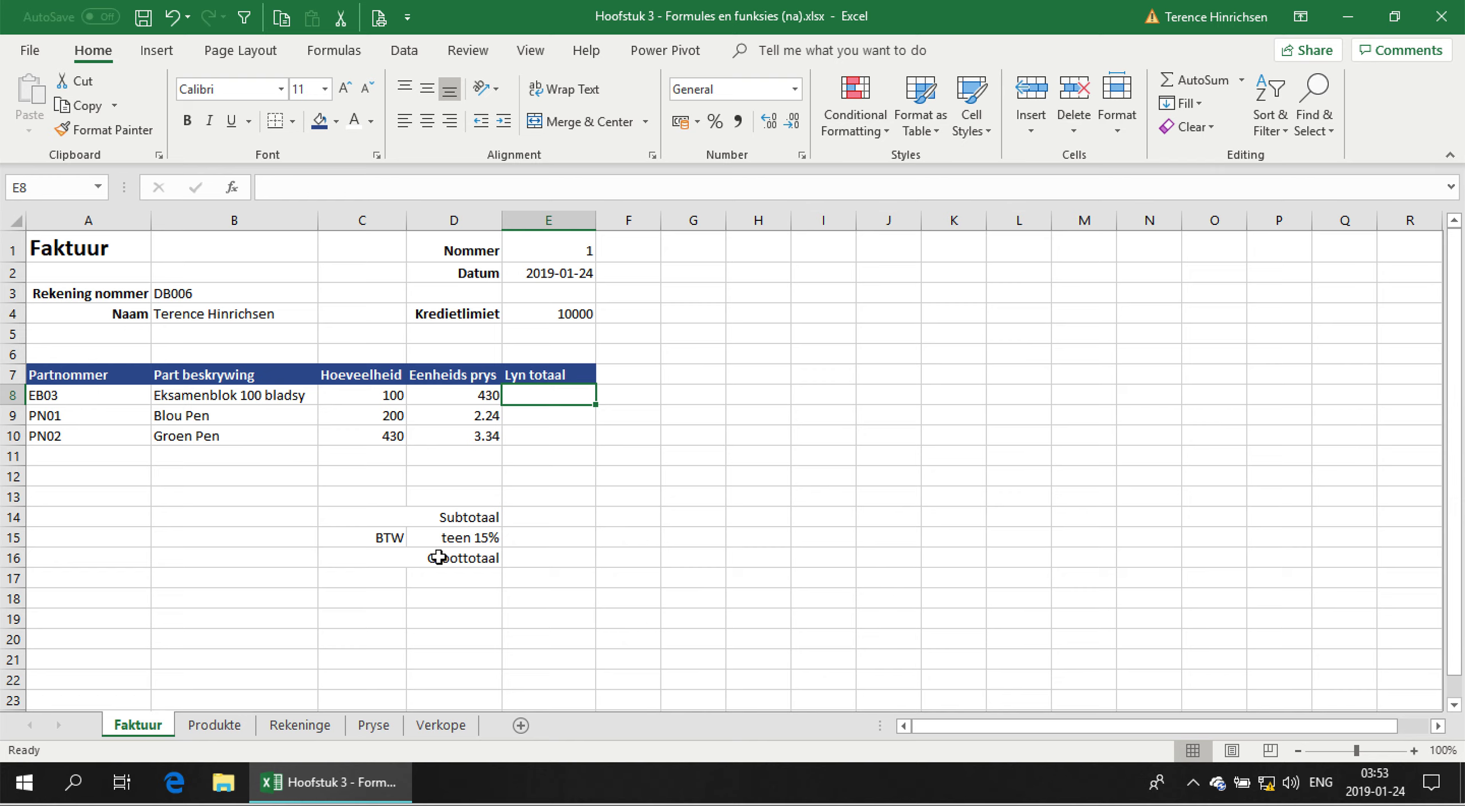
text(=)
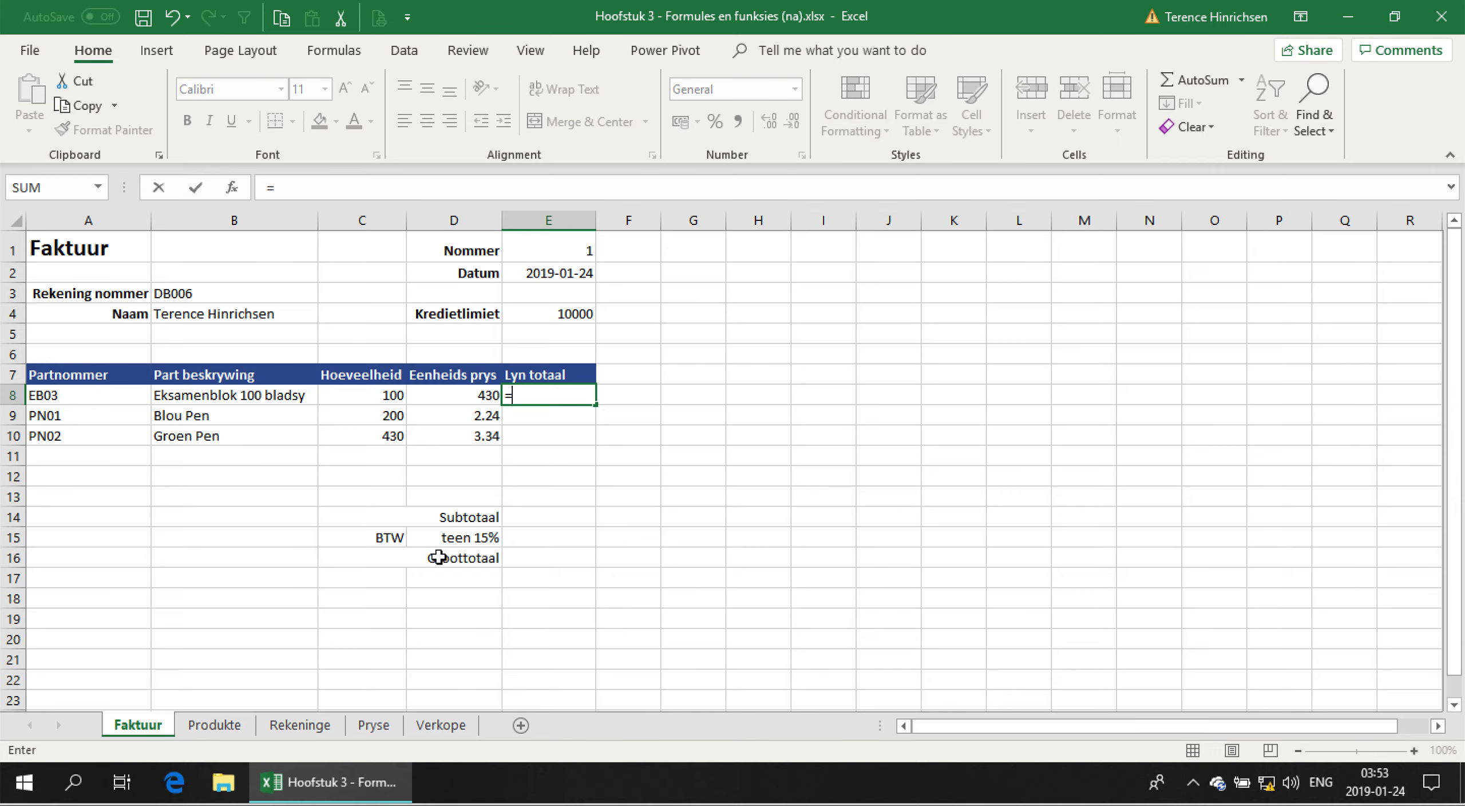
click(369, 394)
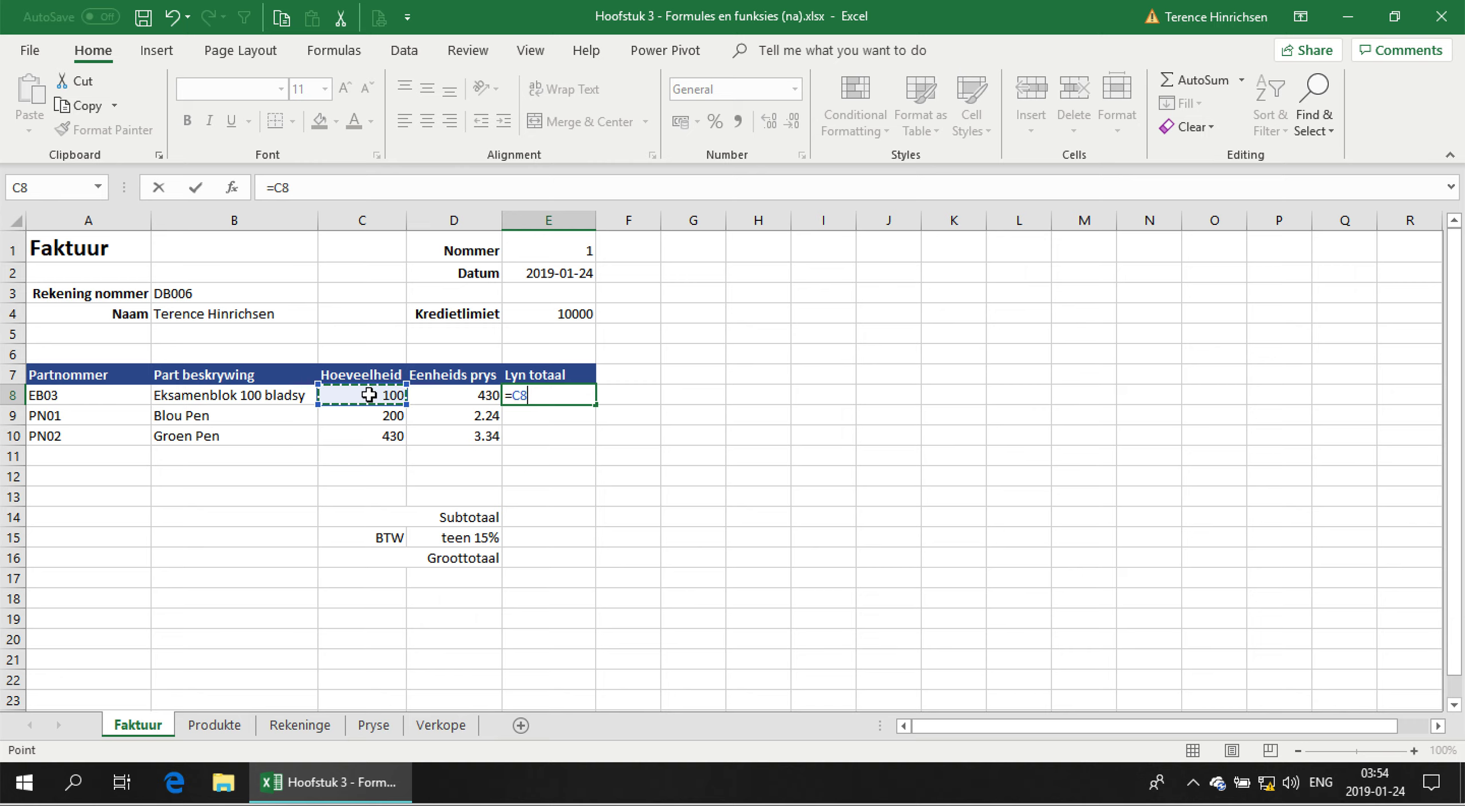
text(*)
click(458, 394)
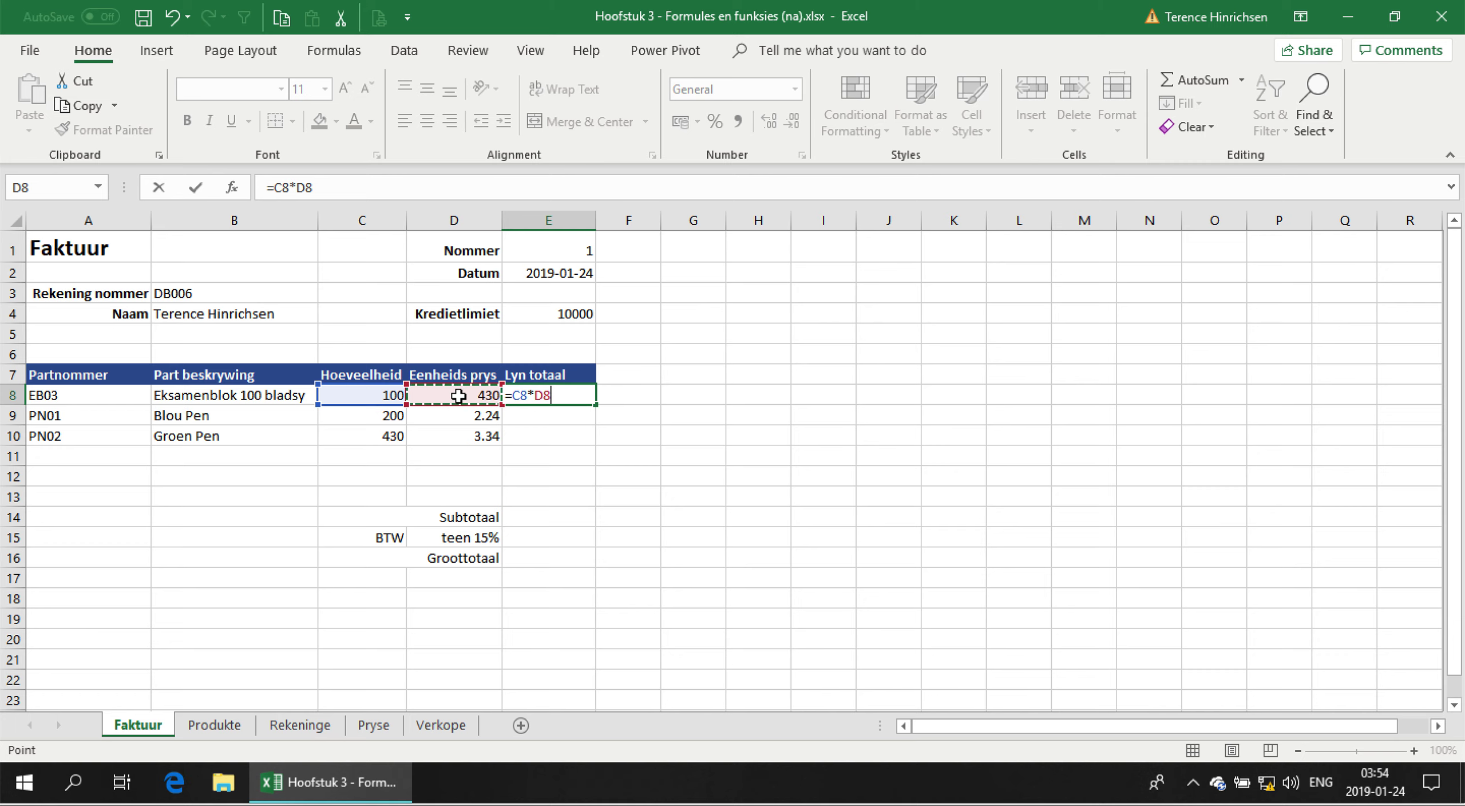
key(Return)
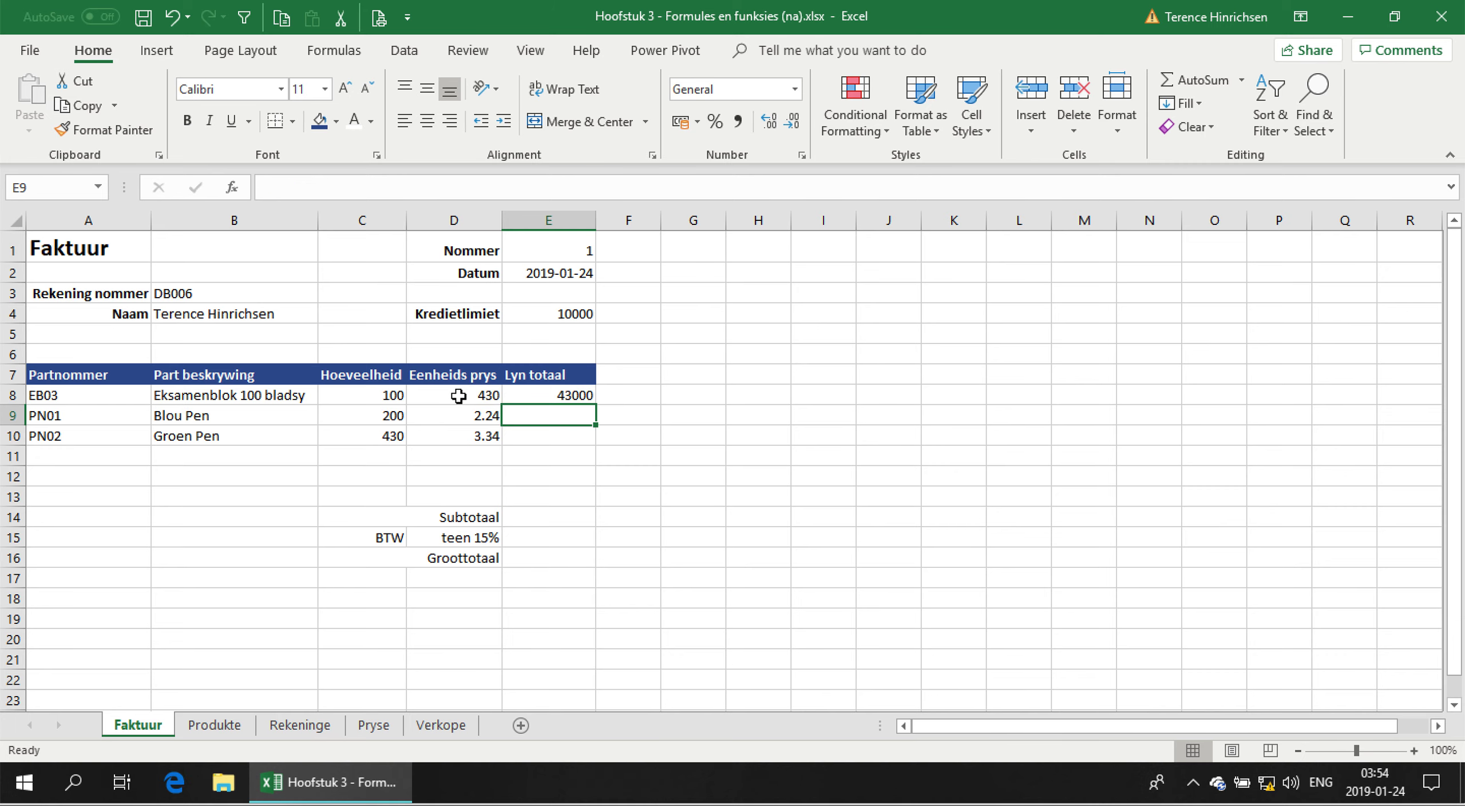
- Fill the line total formula from E8 down to E10 and check the copied formulas
click(556, 393)
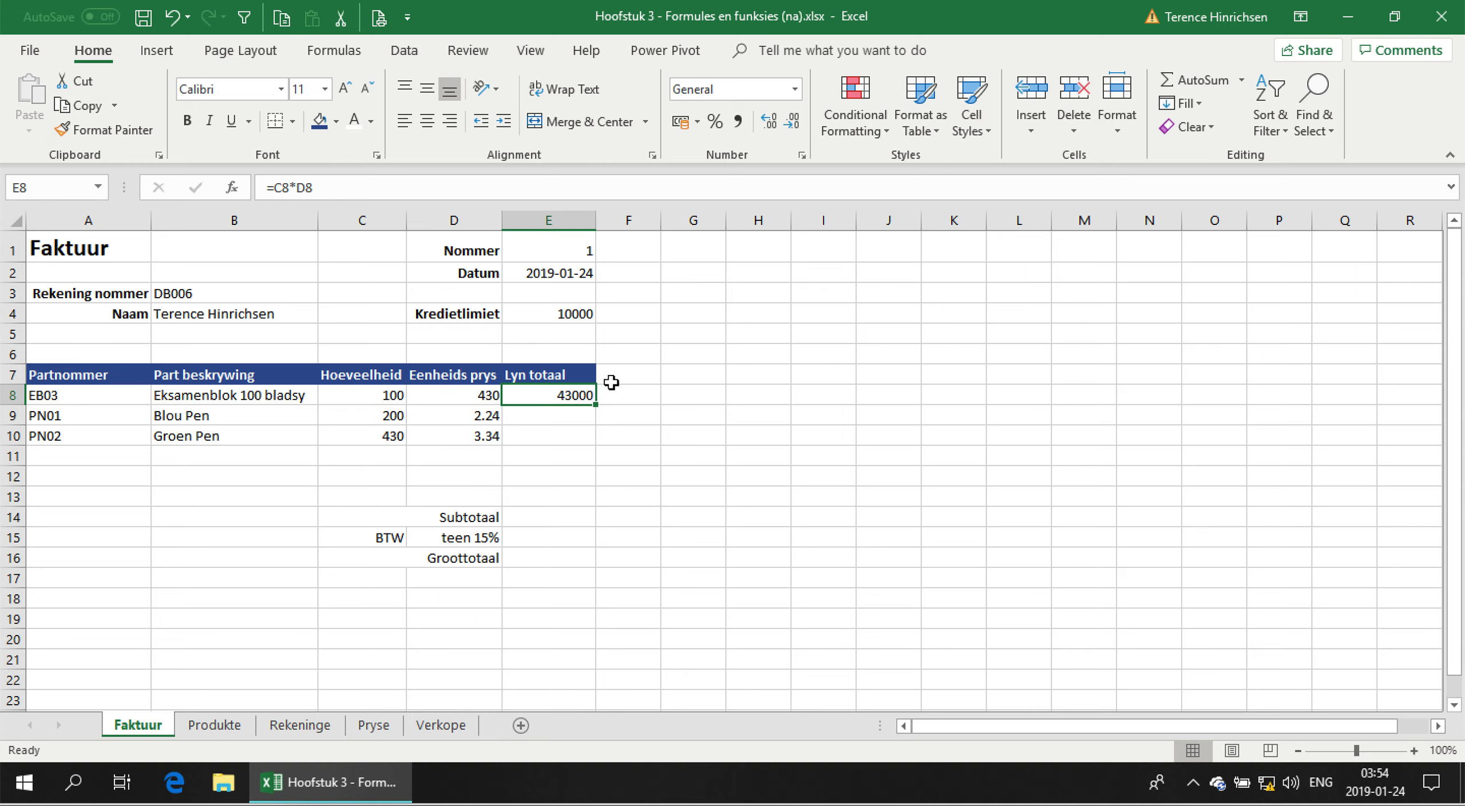
drag(595, 403, 594, 438)
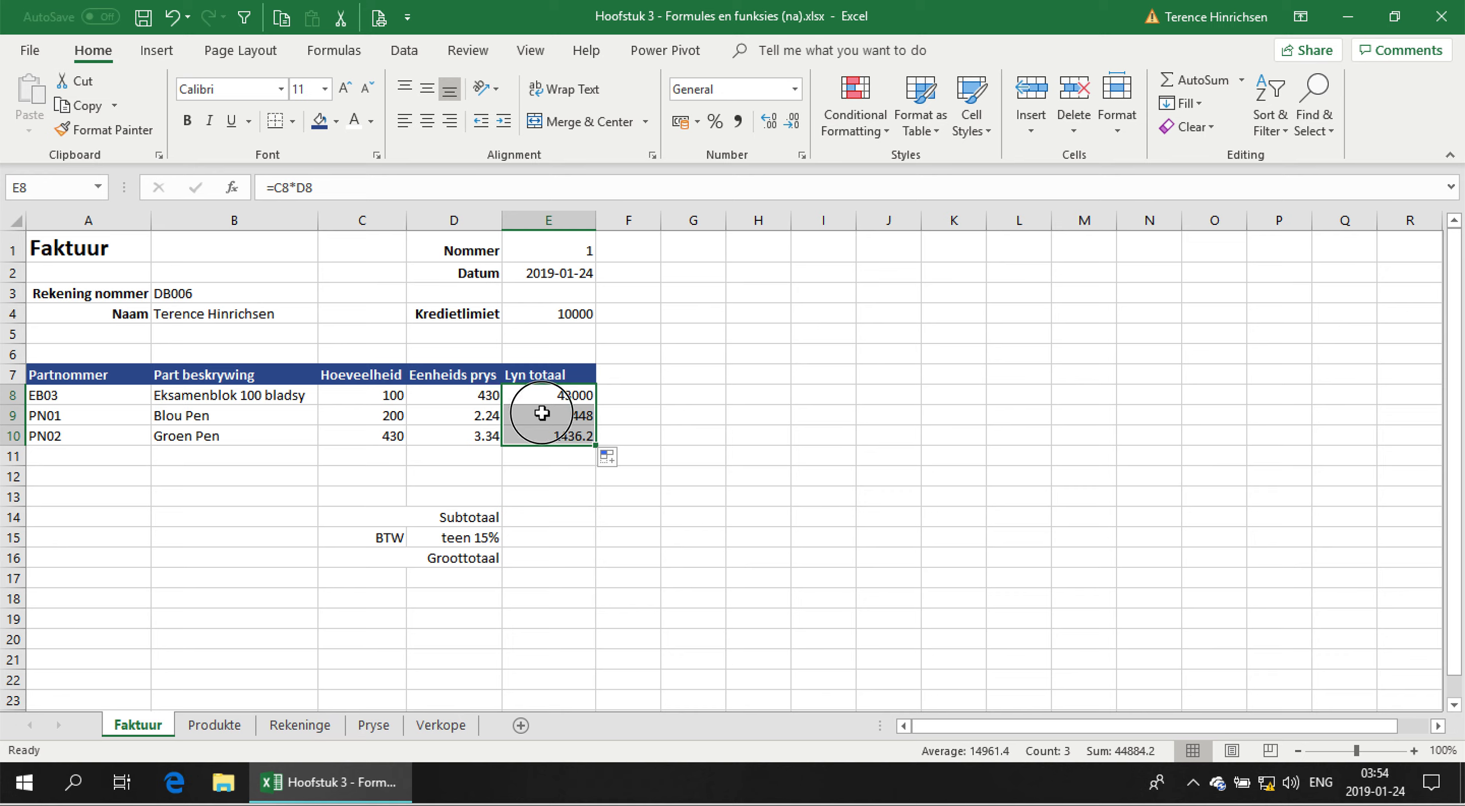
click(541, 413)
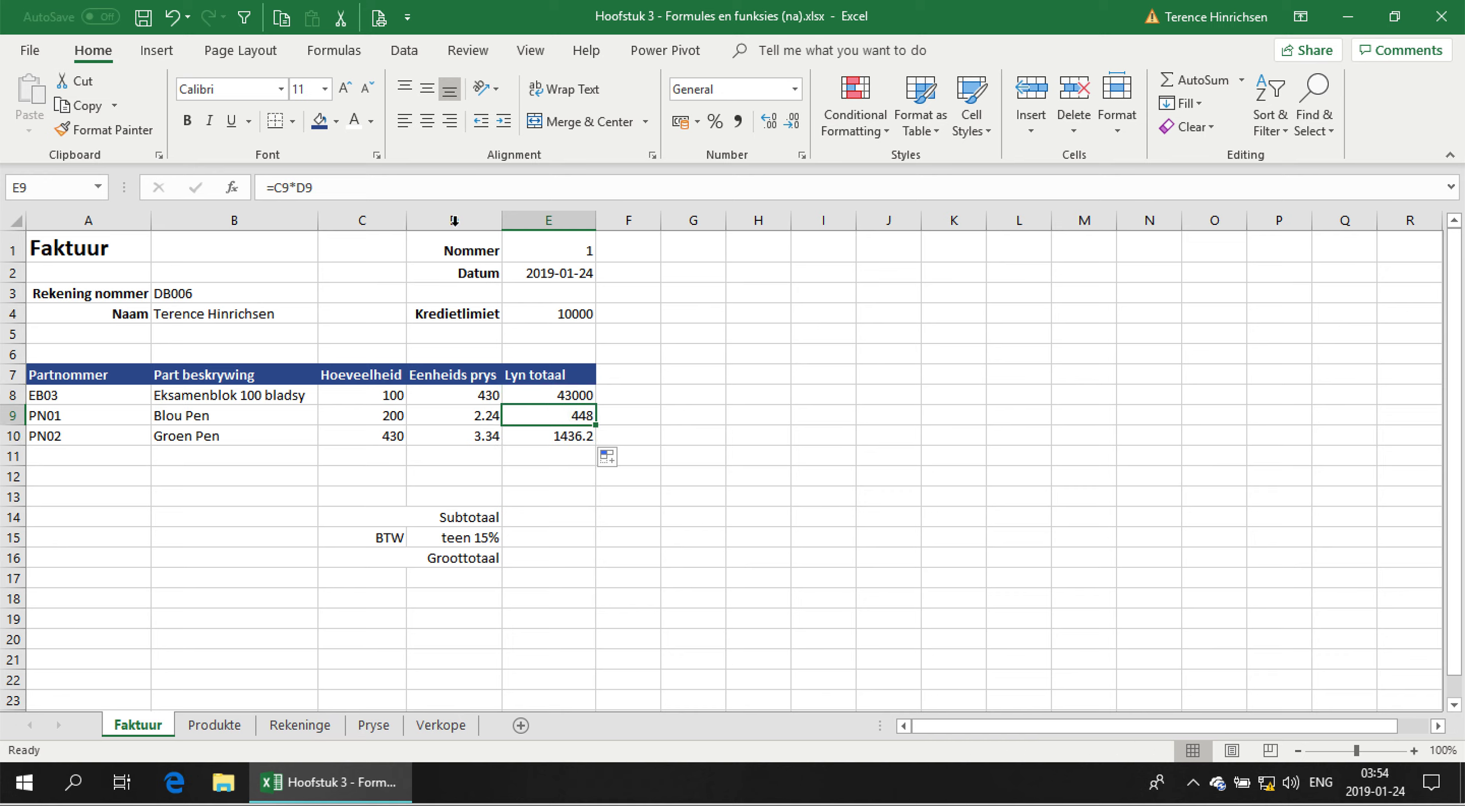
click(337, 187)
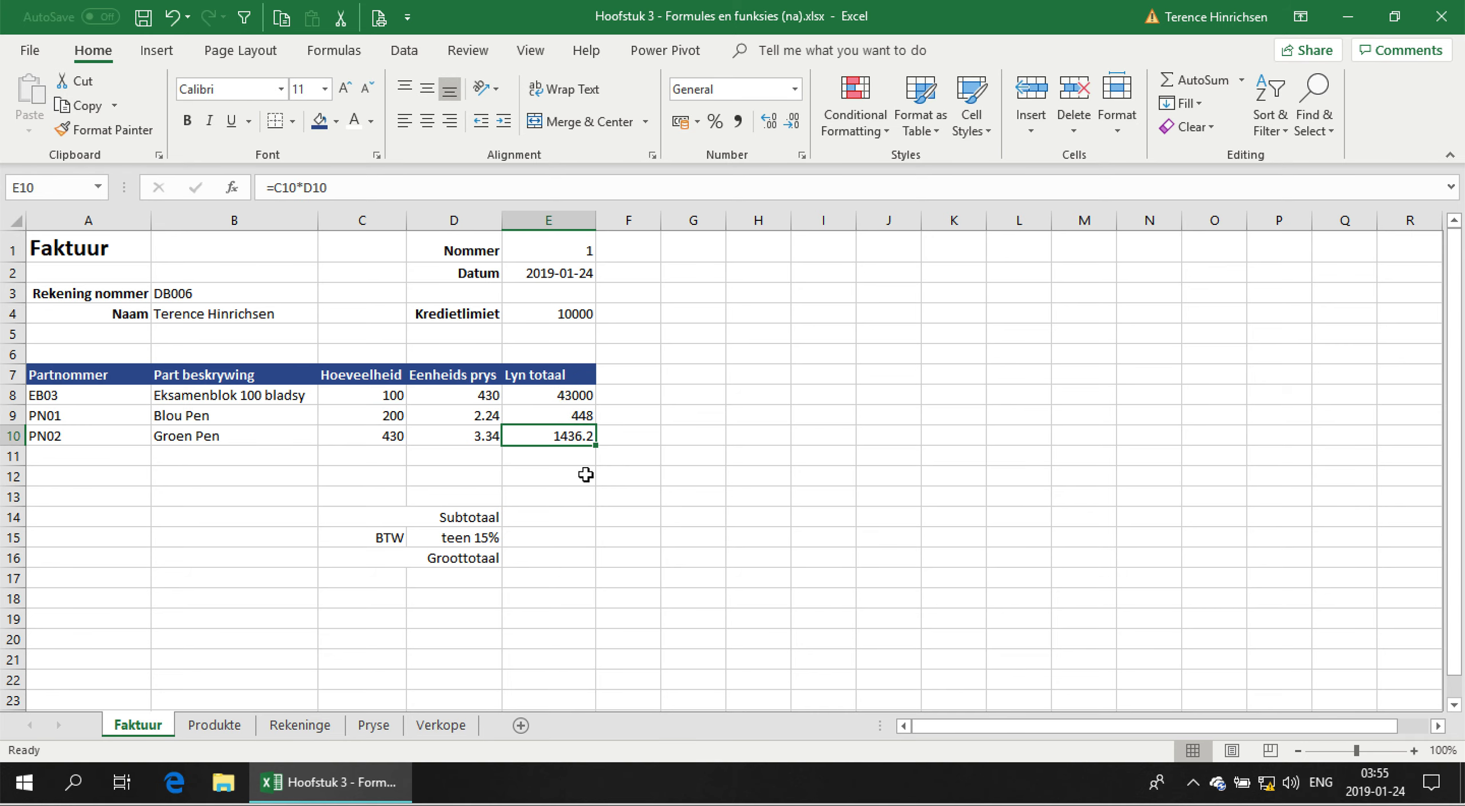
- Calculate the subtotal in E14 by adding the line total cells individually with the formula =E8+E9+E10+E11+E12
click(556, 516)
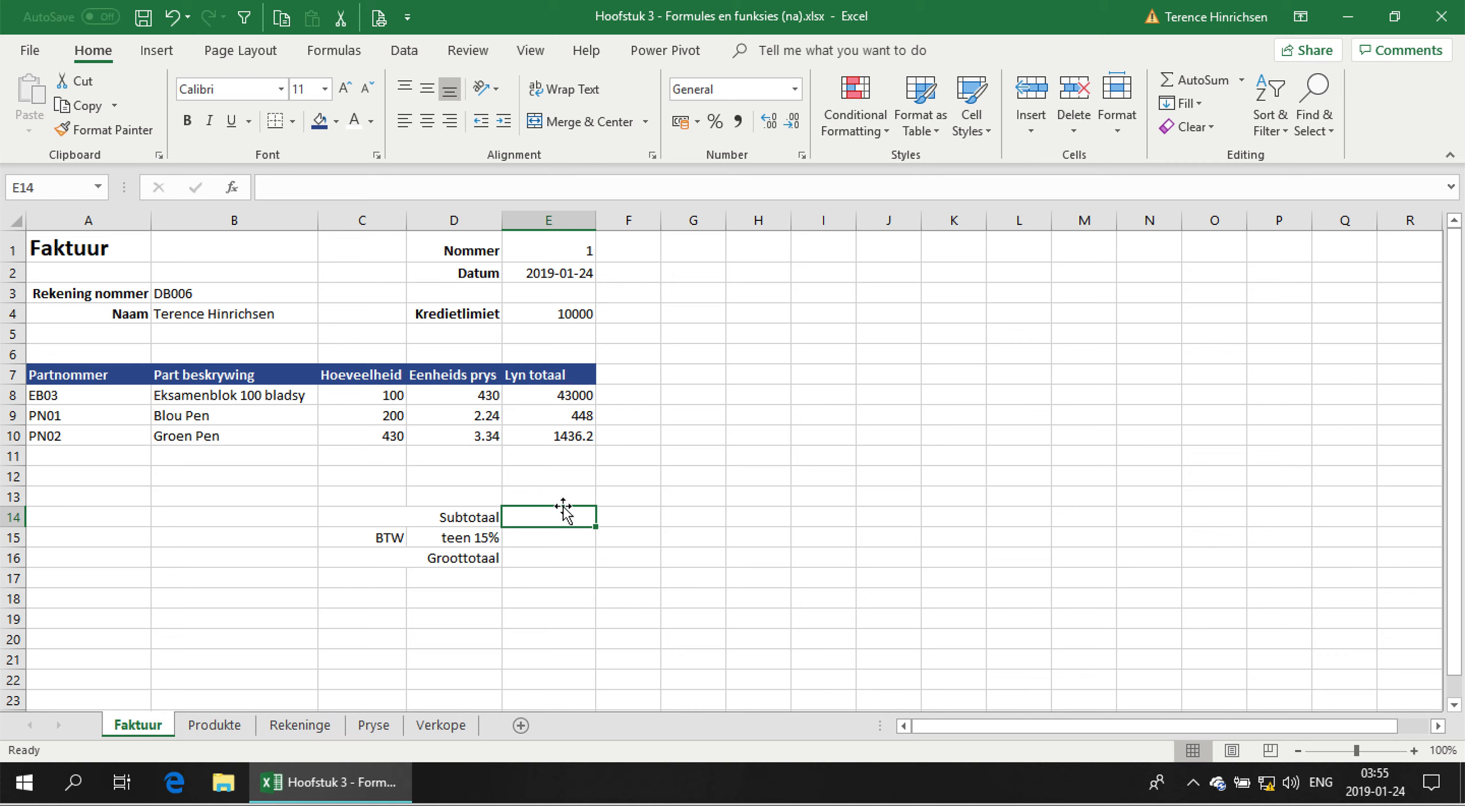
text(=)
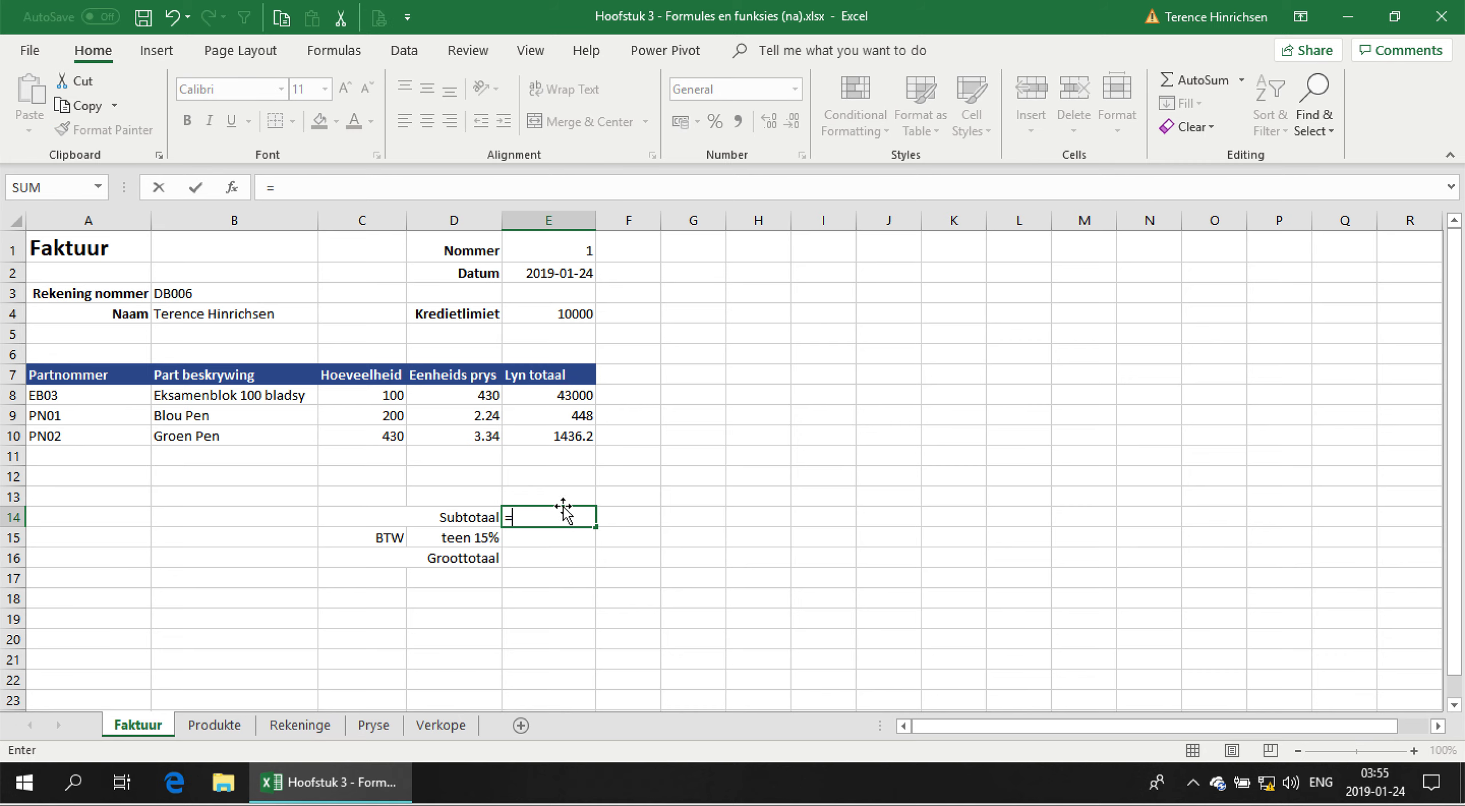
click(548, 396)
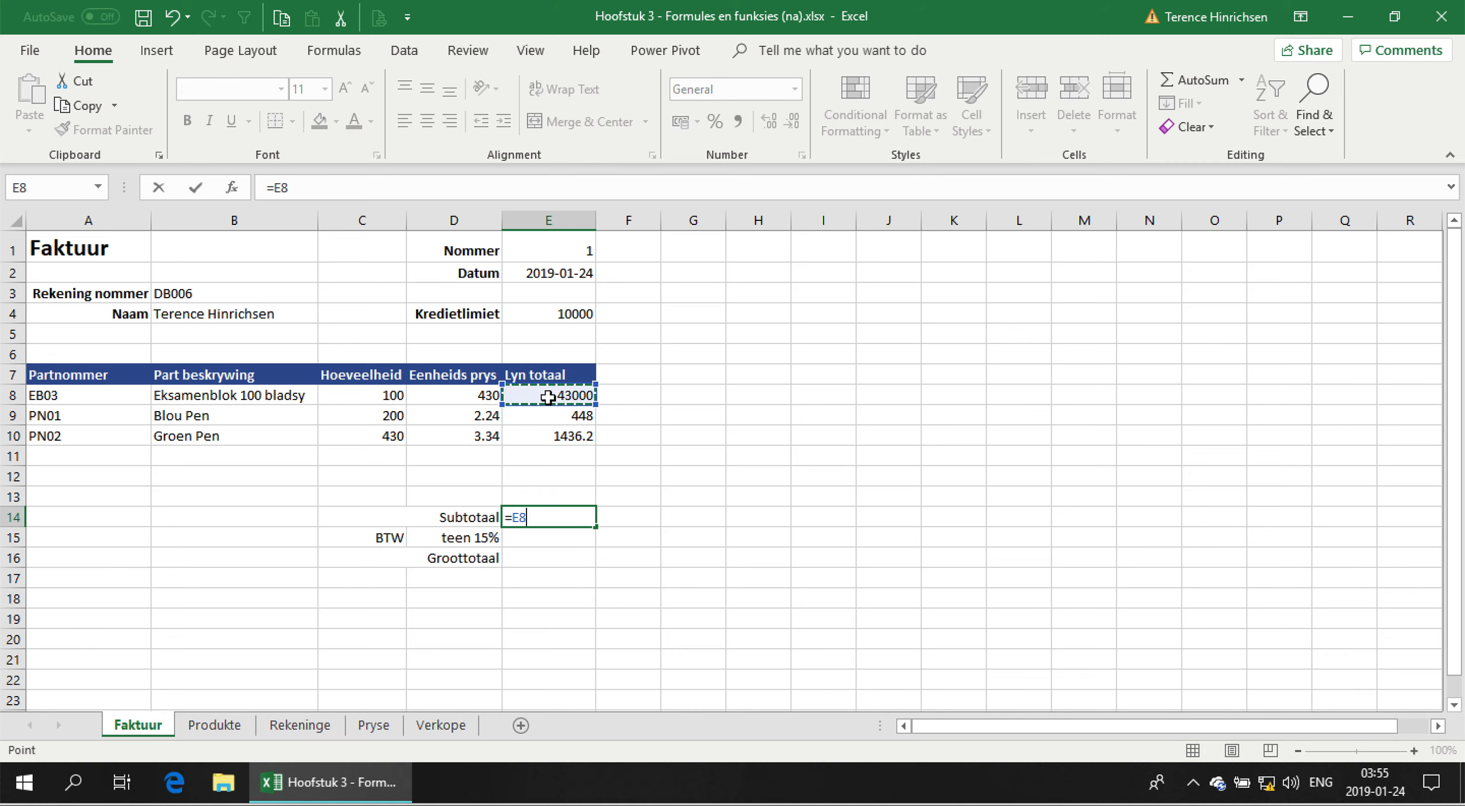
text(+)
click(555, 418)
text(+)
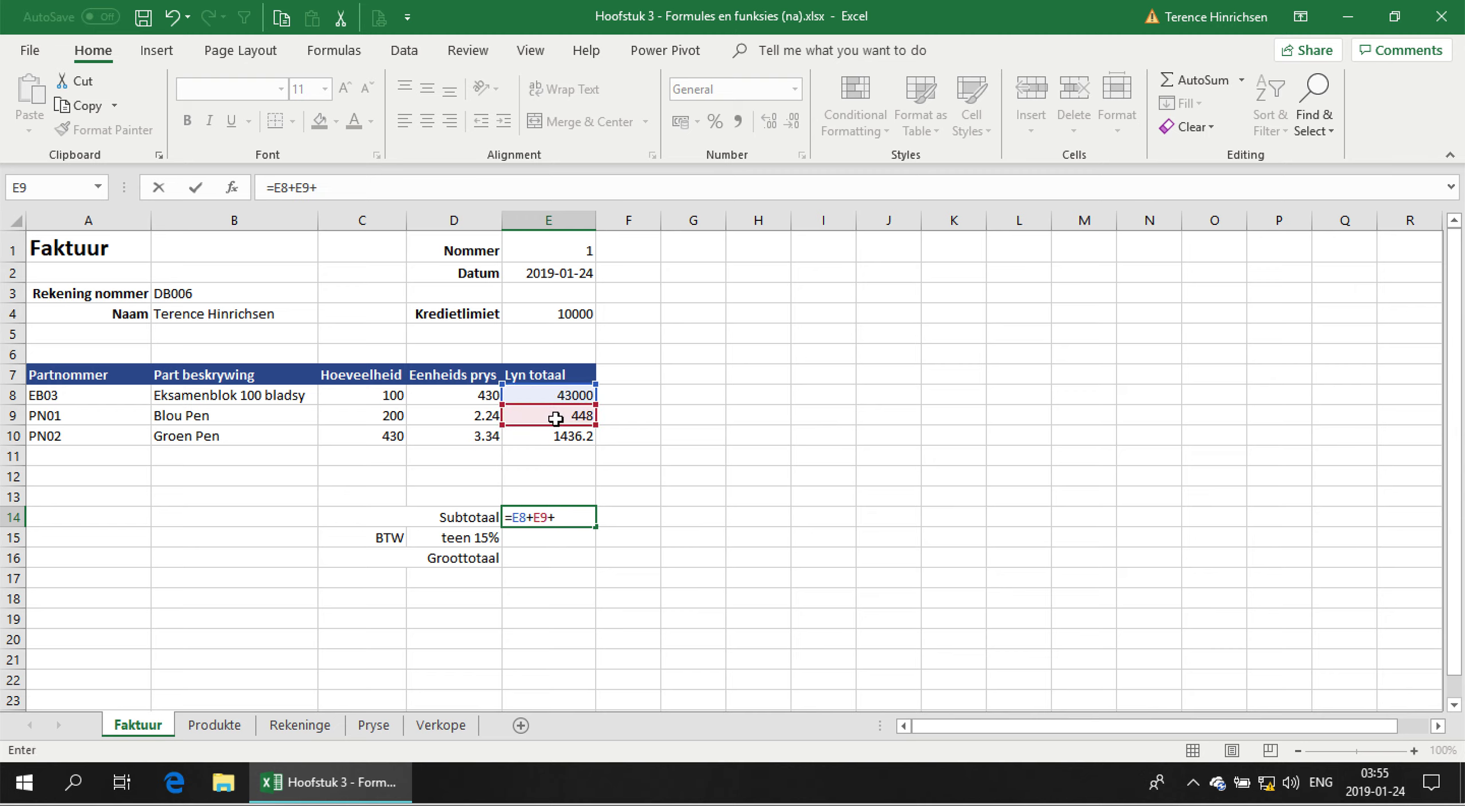
click(574, 433)
text(+)
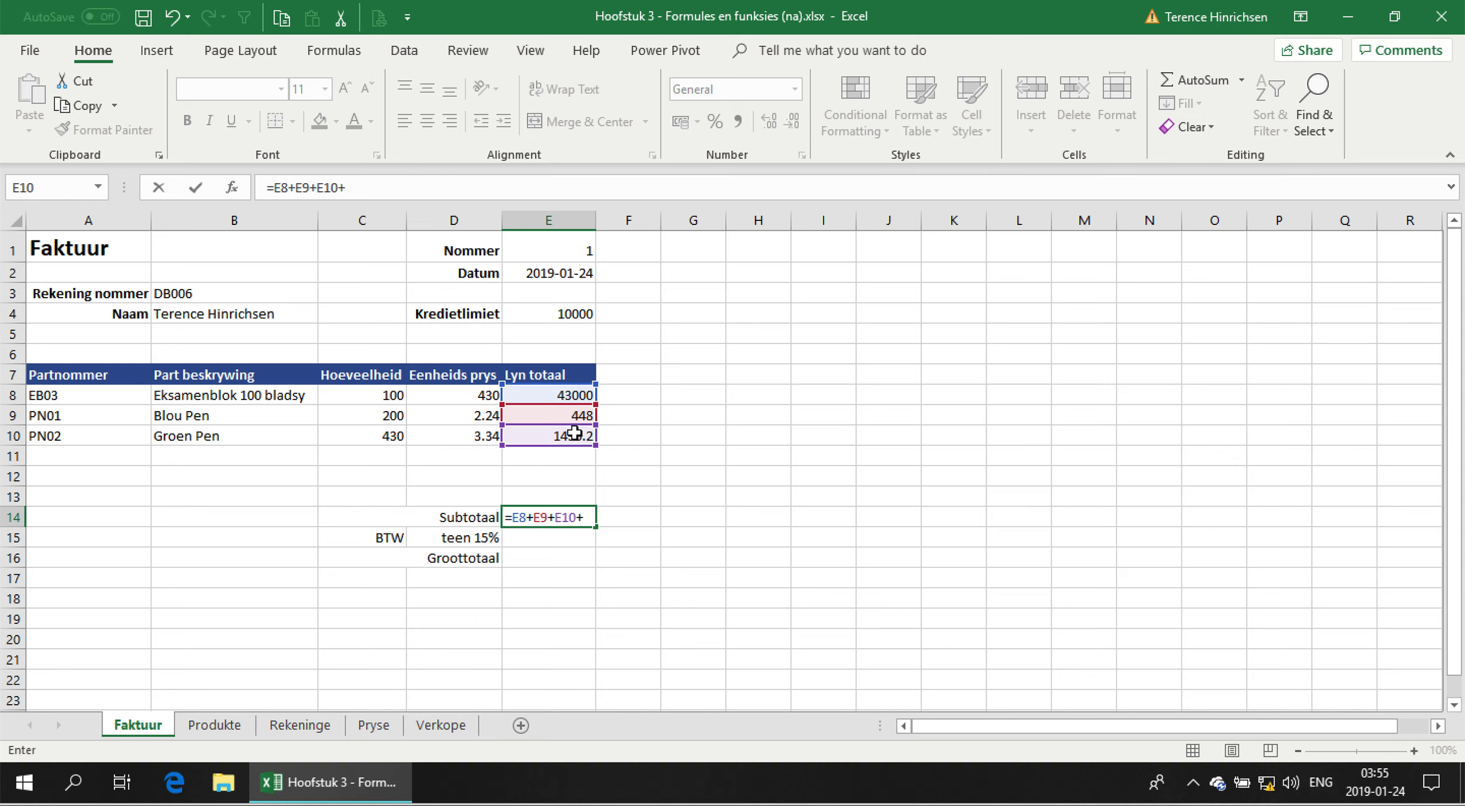
click(571, 464)
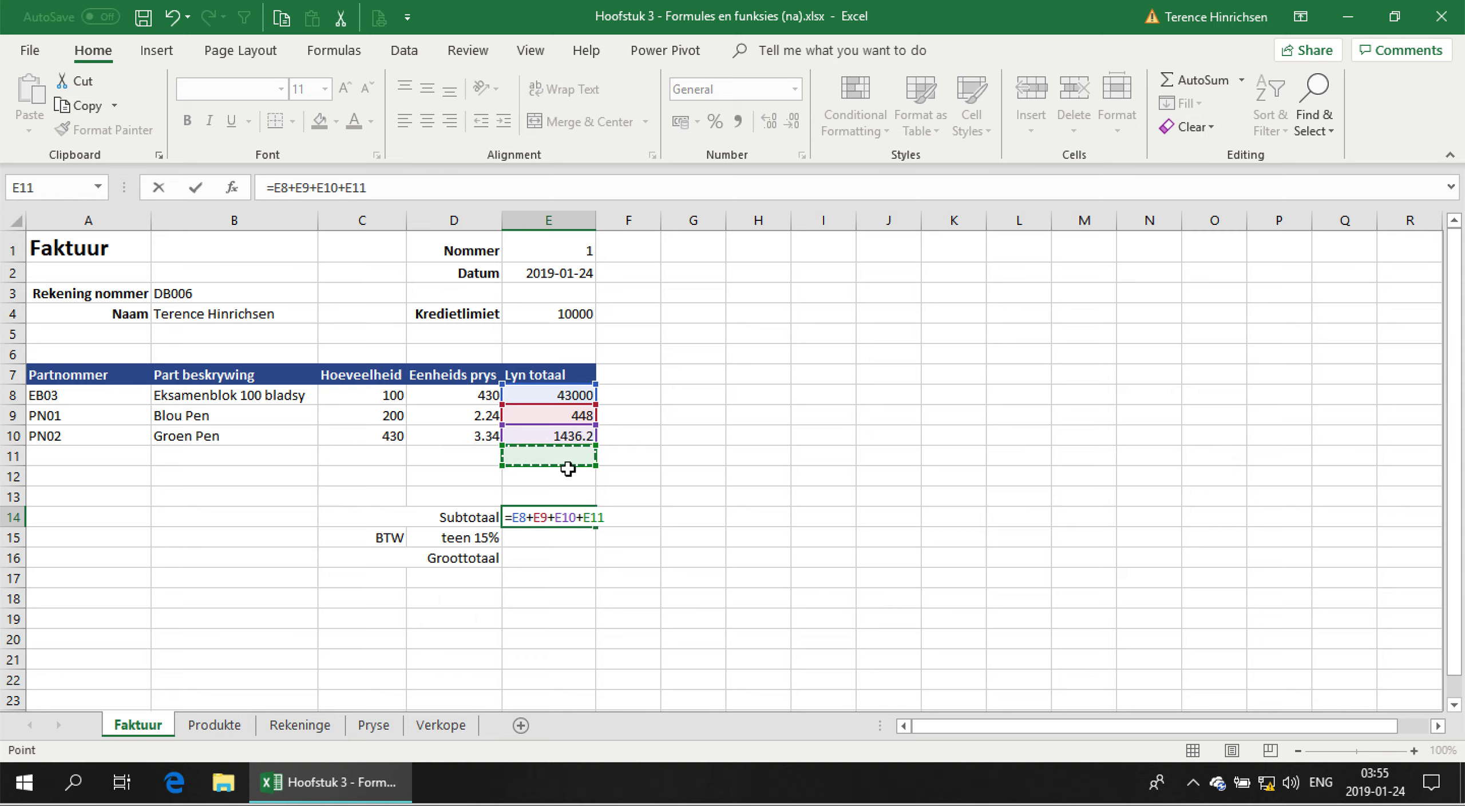
text(+)
click(553, 477)
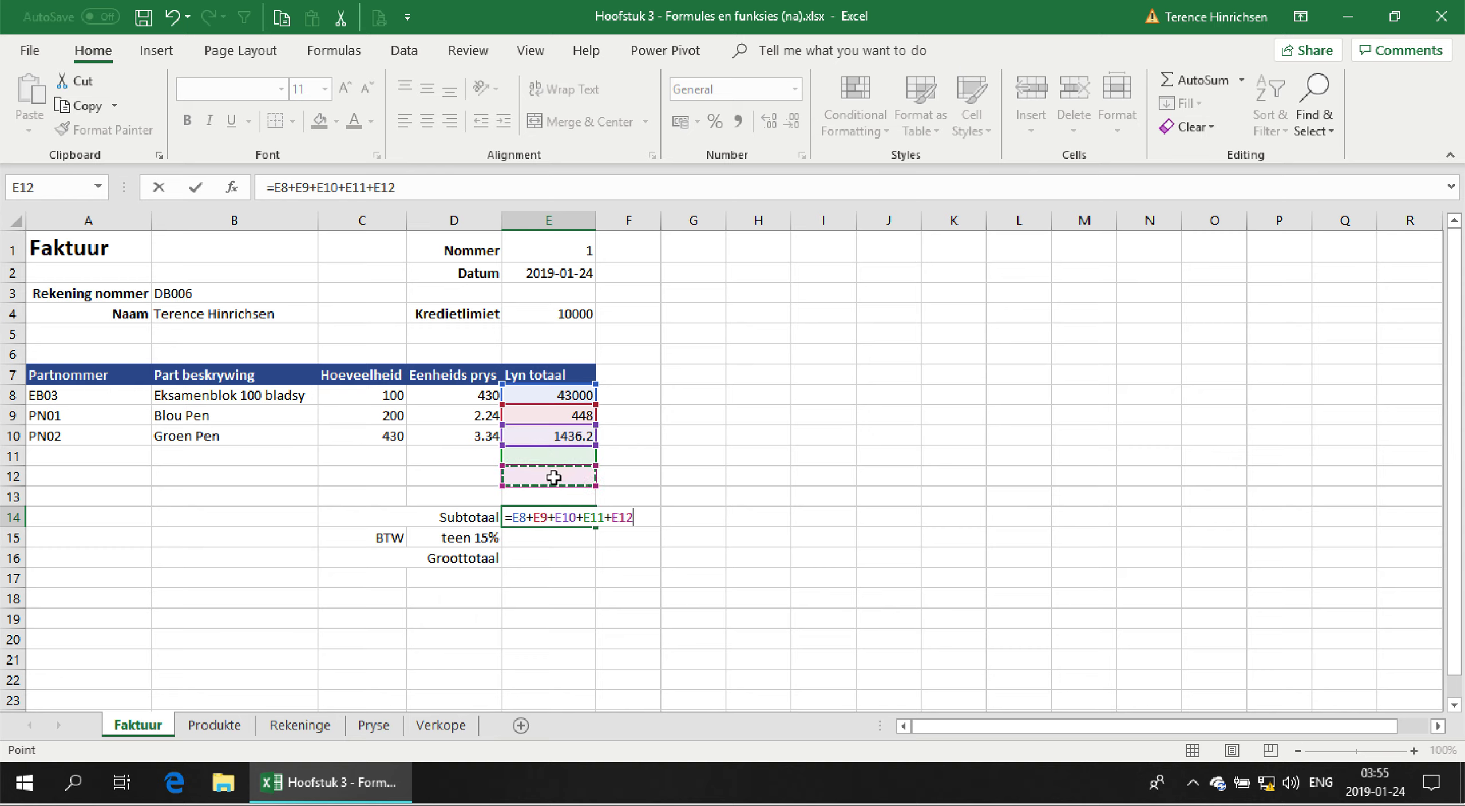
key(ctrl+Return)
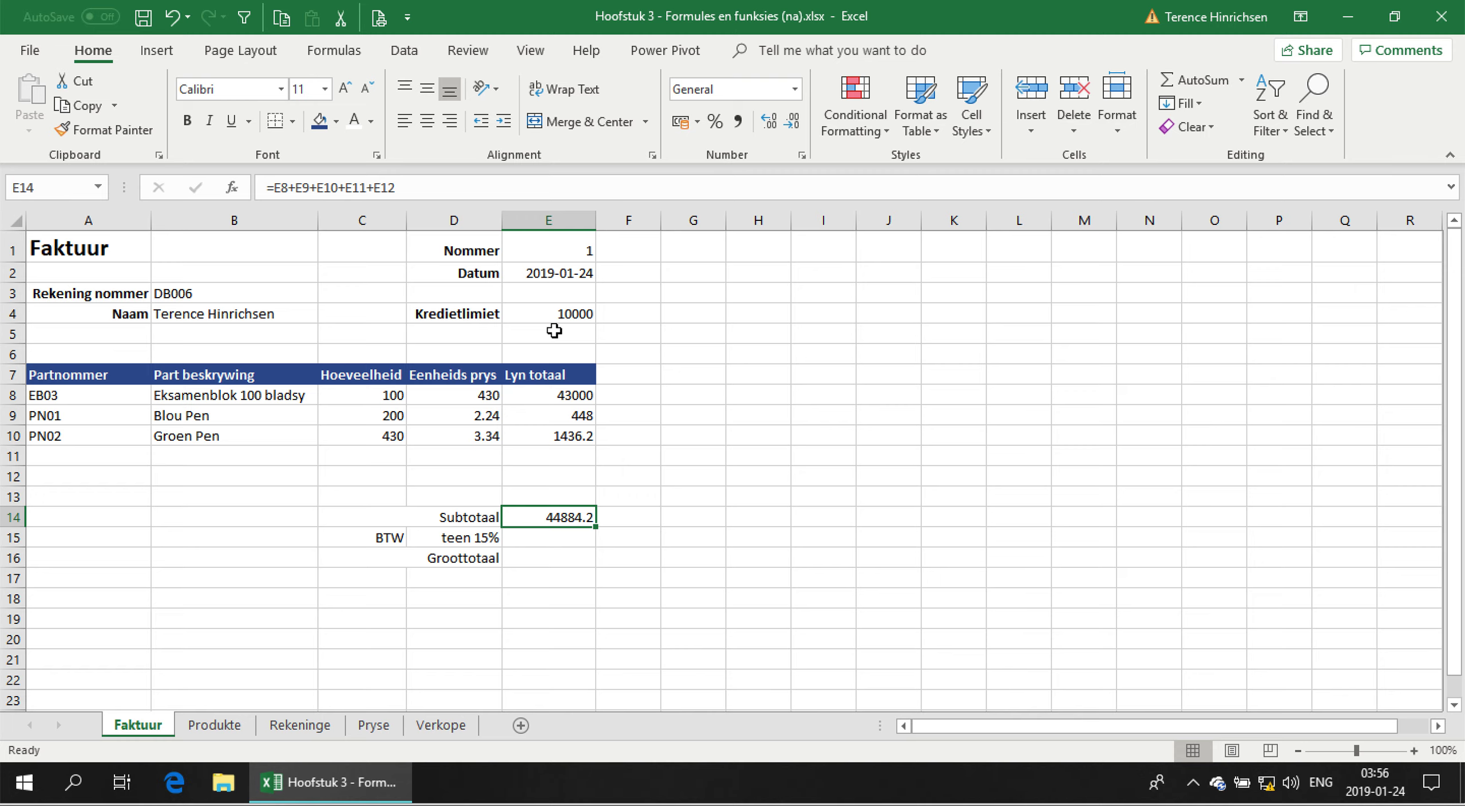
- Clear the cell-by-cell addition formula from the subtotal cell E14
key(F2)
key(BackSpace)
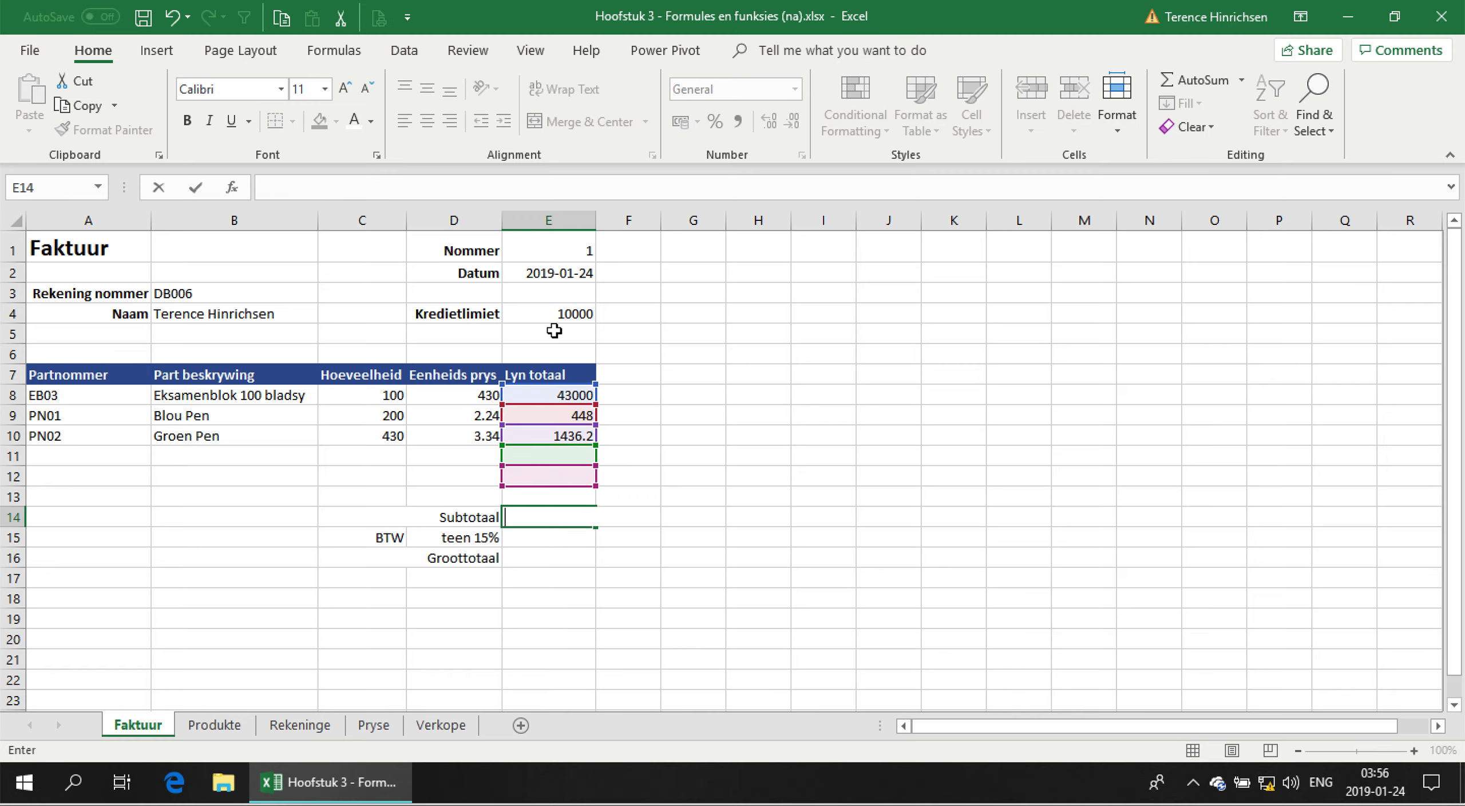
key(Escape)
key(Delete)
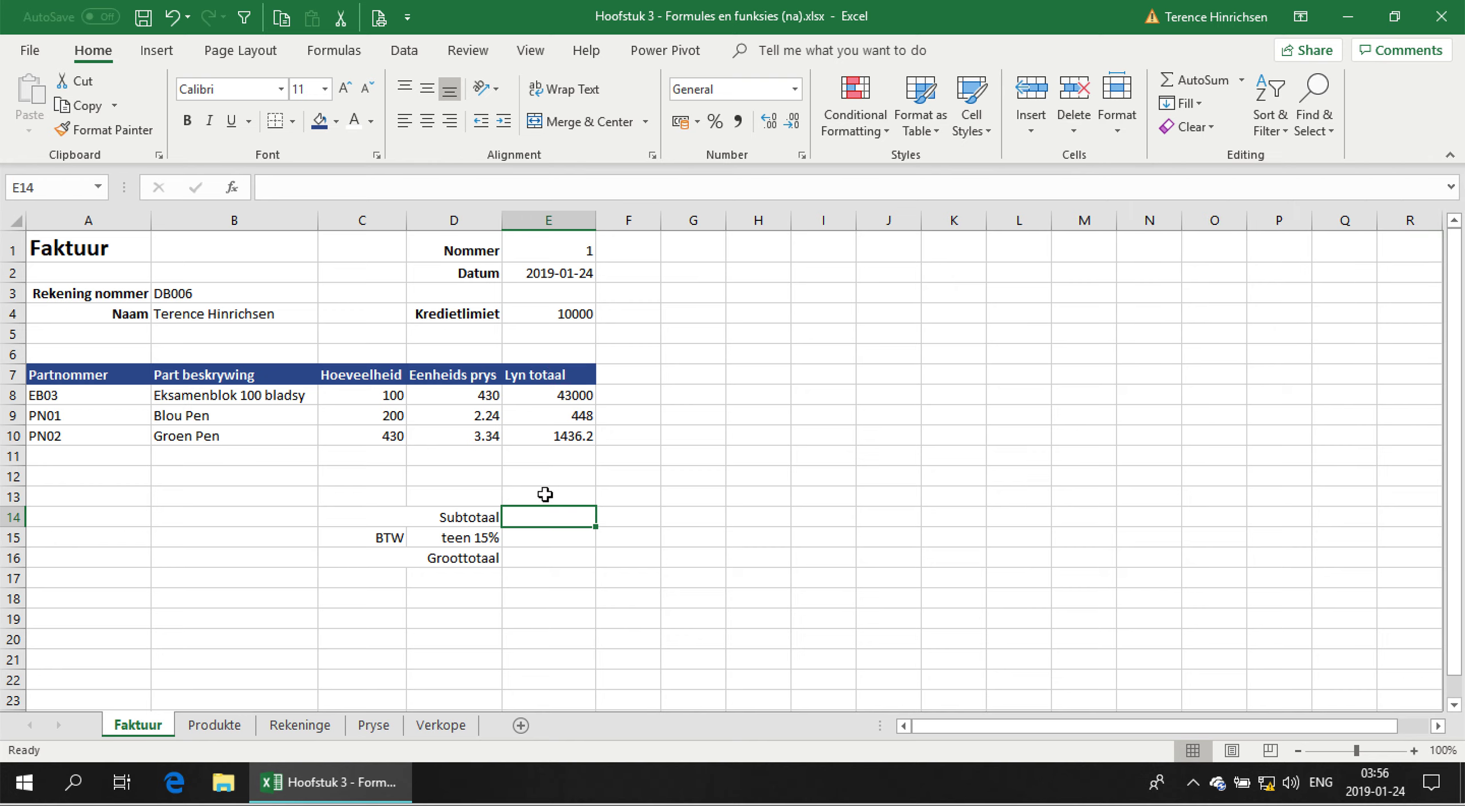
- Calculate the subtotal in E14 with AutoSum over E8:E13 and check the resulting formula
click(538, 516)
click(1174, 80)
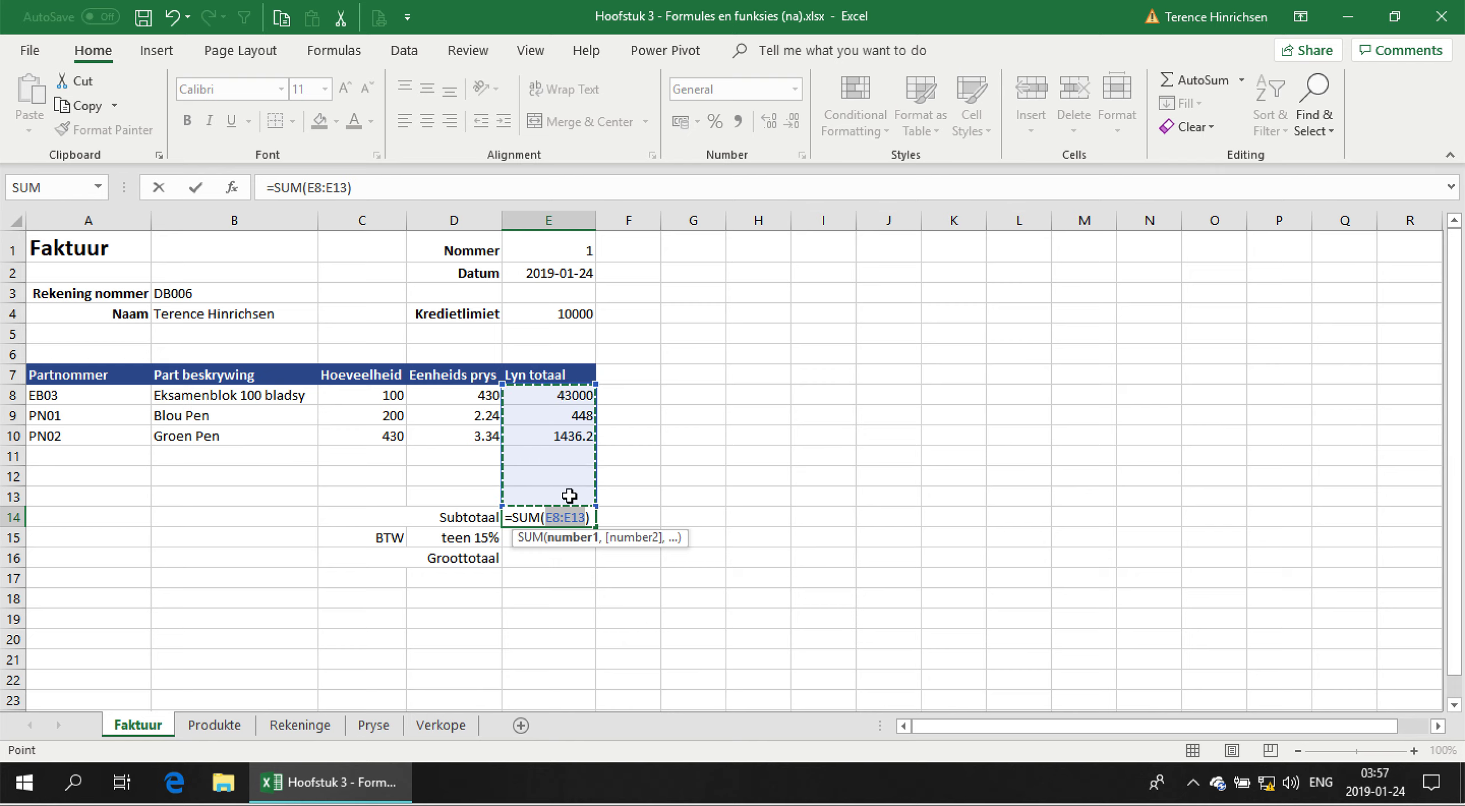
key(Return)
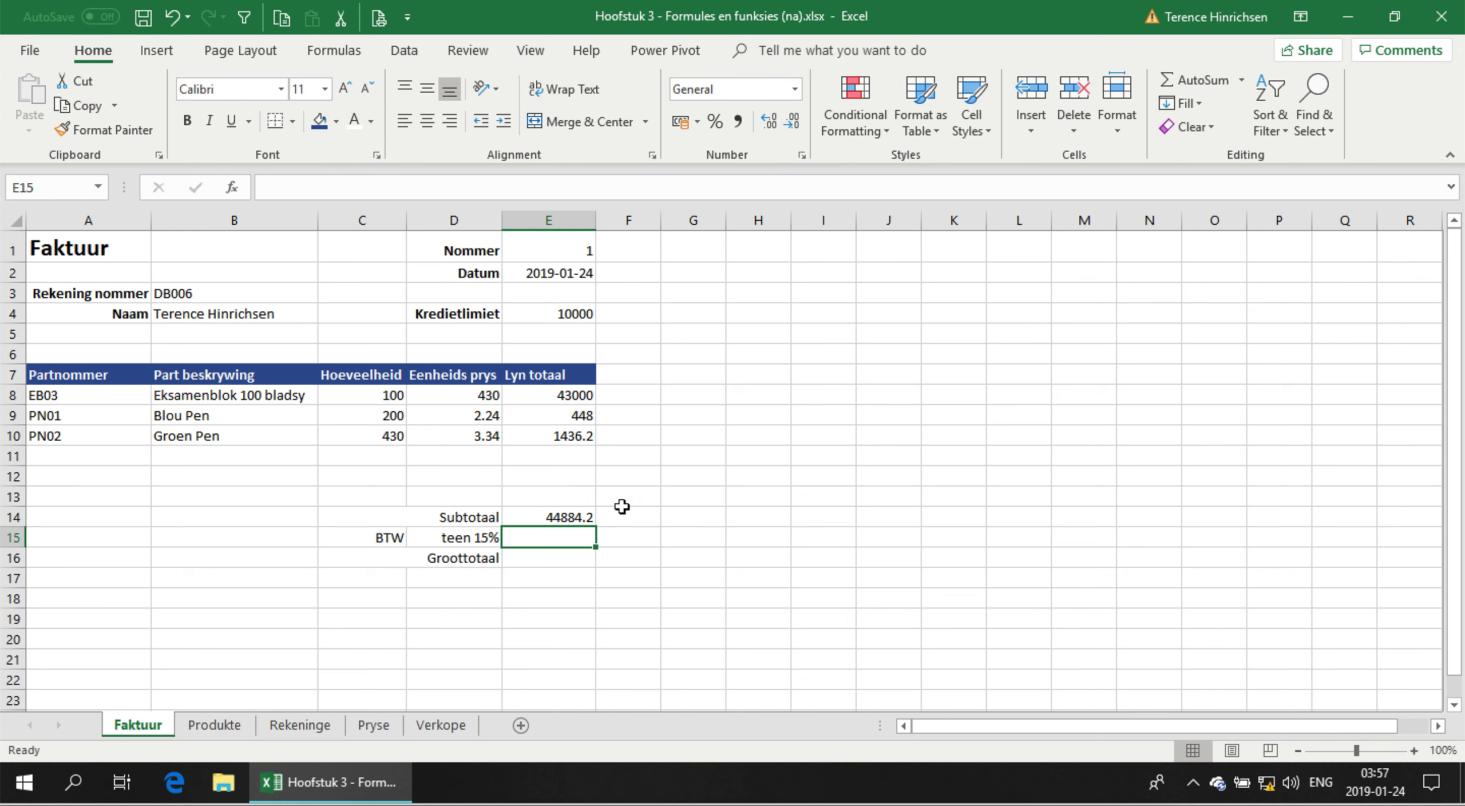
key(Up)
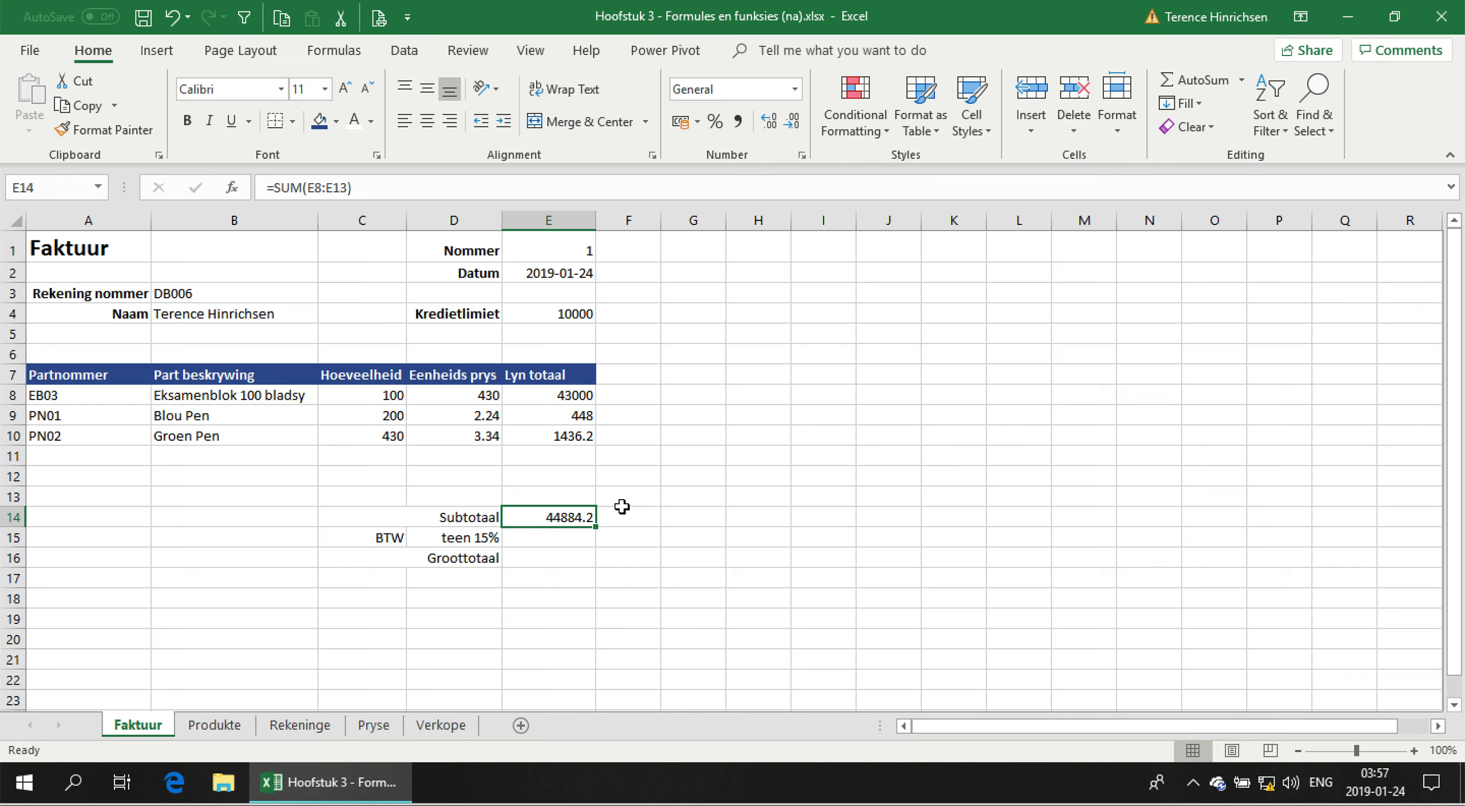
- Remove the AutoSum formula from the subtotal cell E14
key(alt+equal)
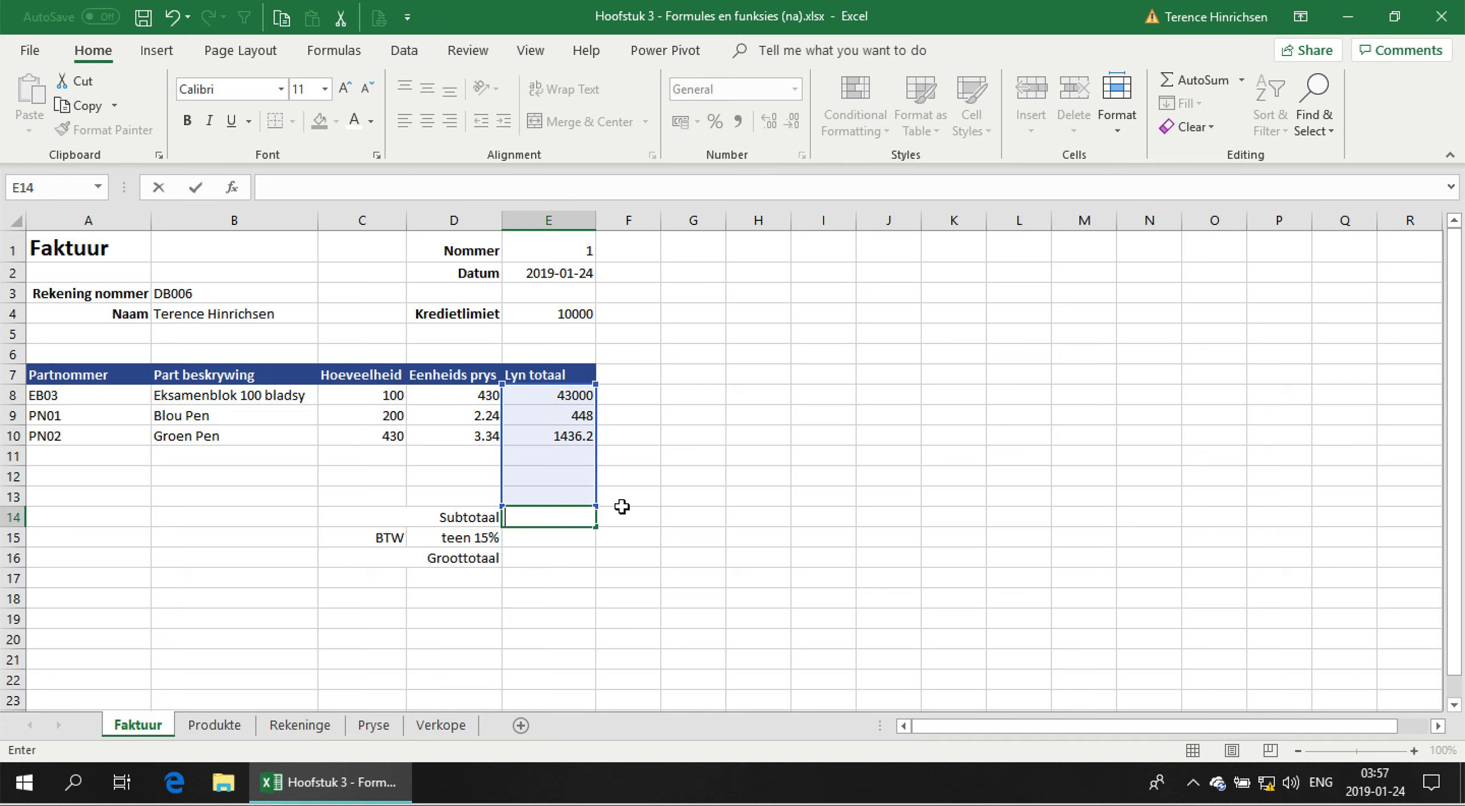
key(ctrl+Return)
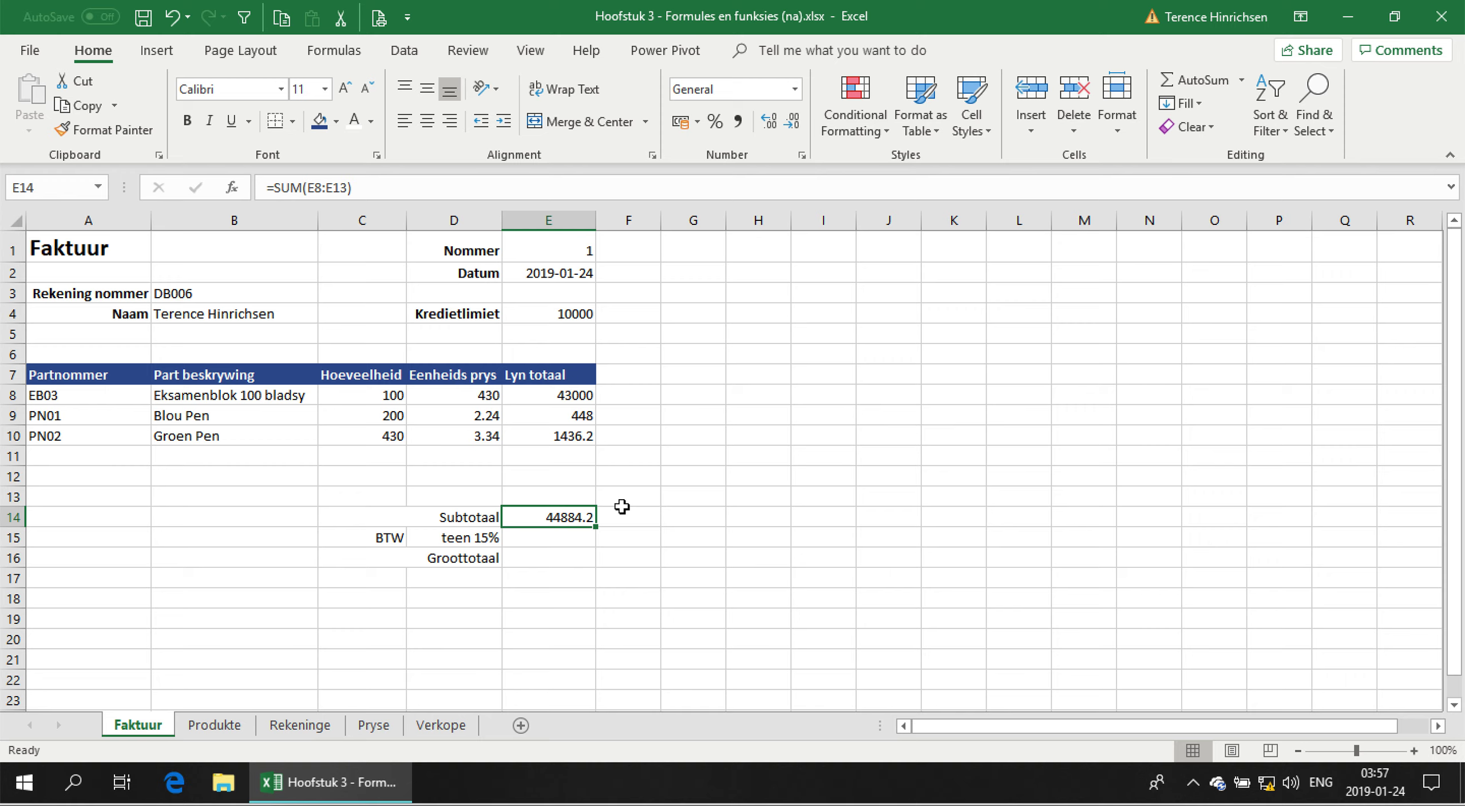
key(Delete)
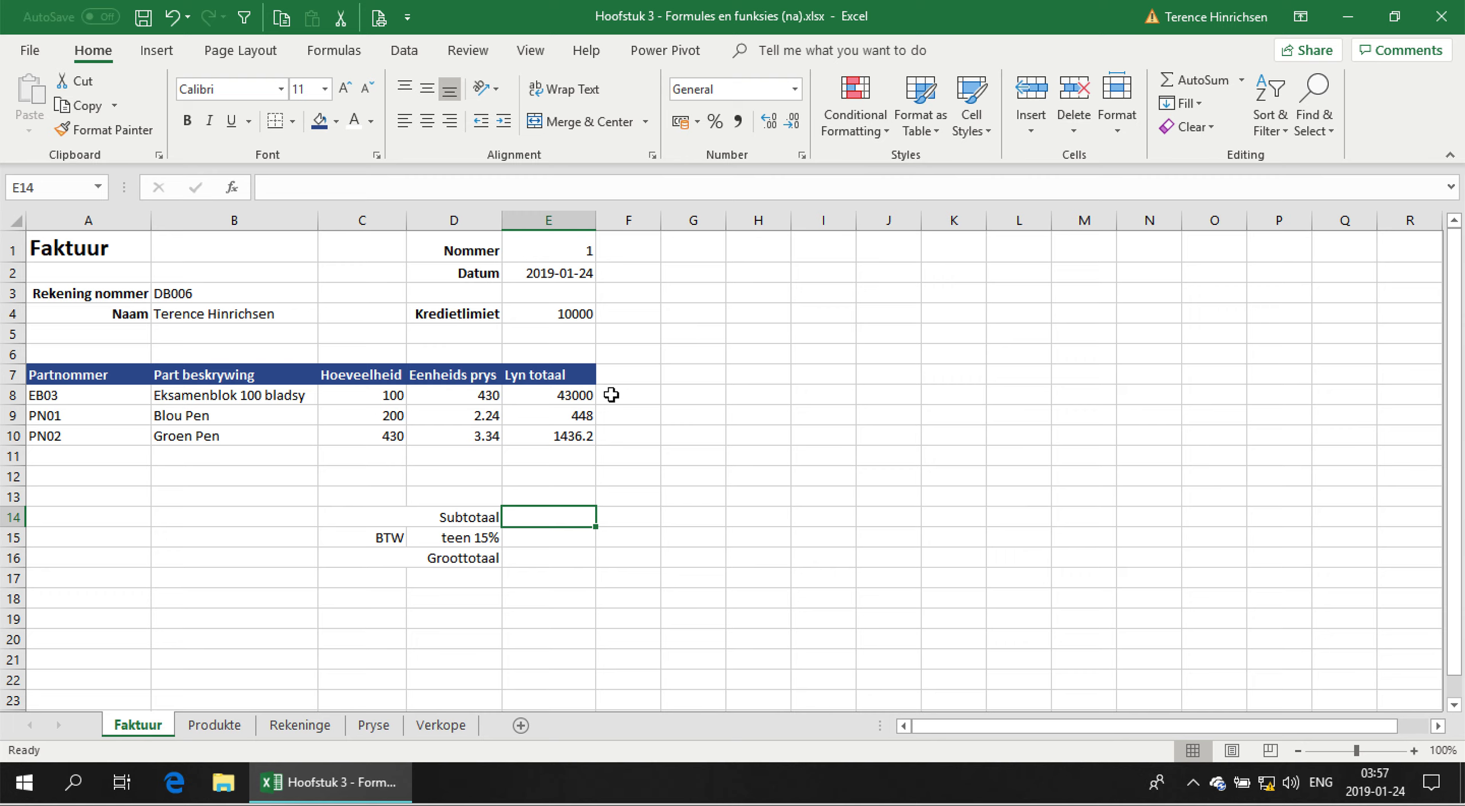
key(Up)
key(Up)
key(Down)
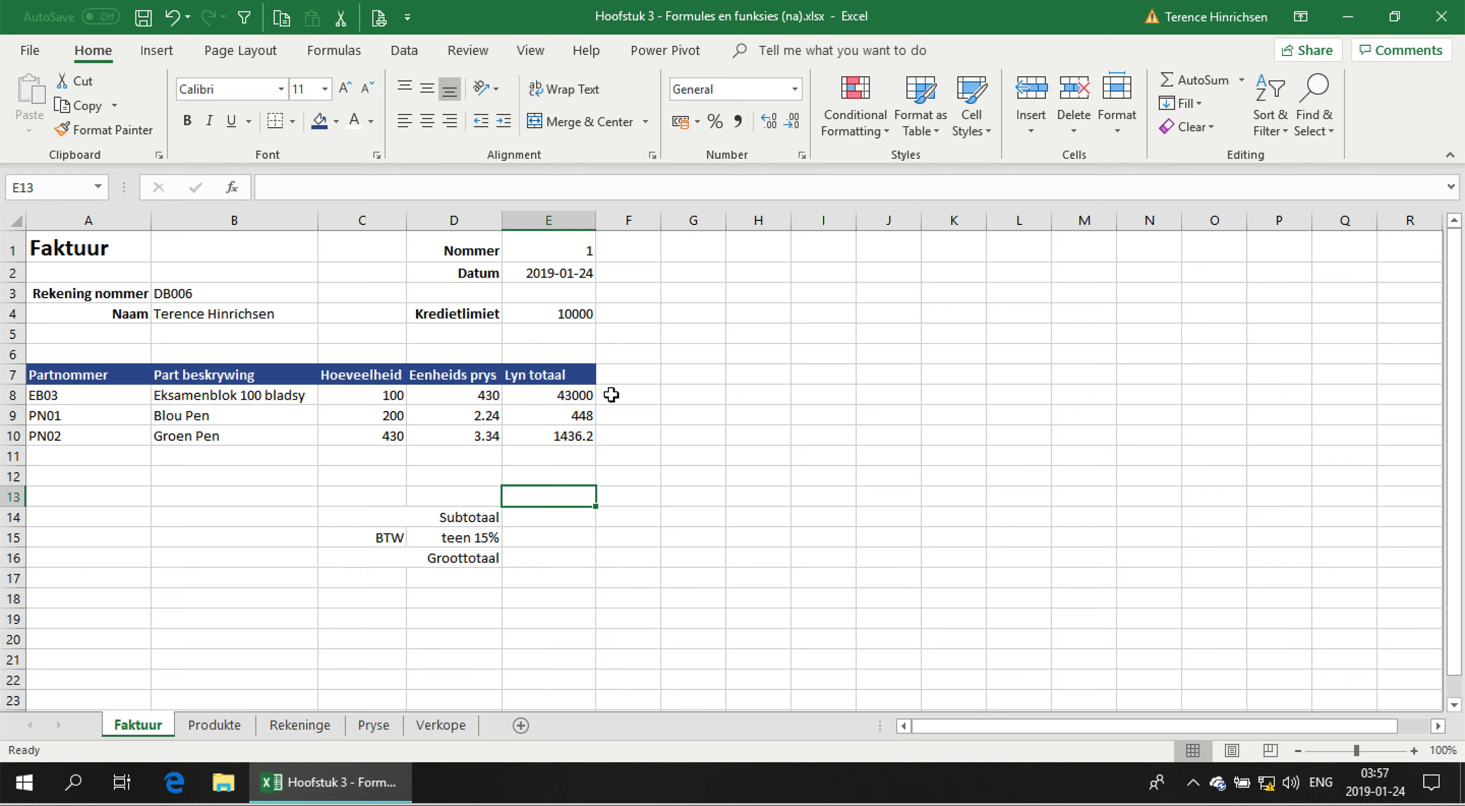
key(Down)
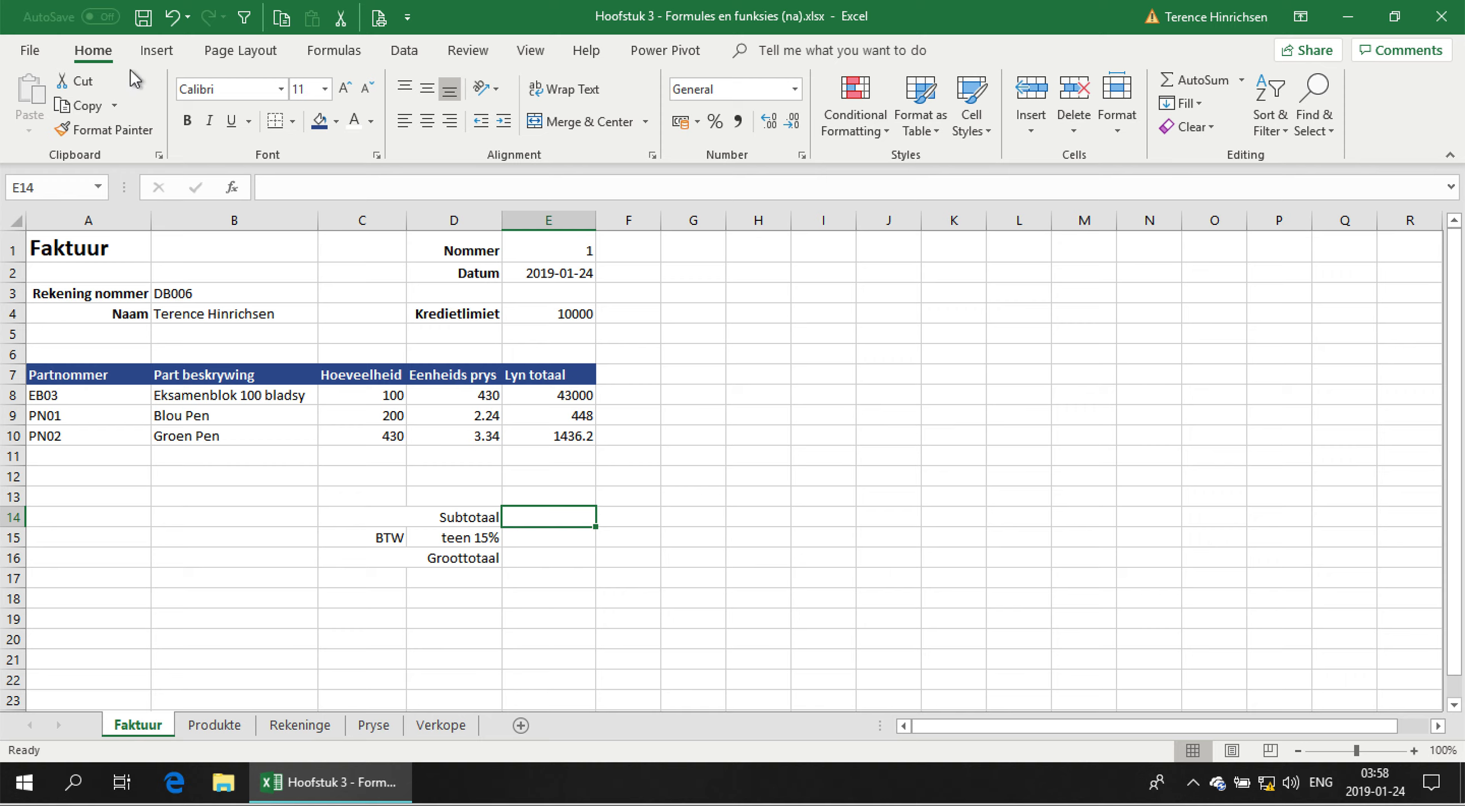
- Search the Insert Function dialog for "add cells" and choose the SUM function for the subtotal in E14
click(337, 56)
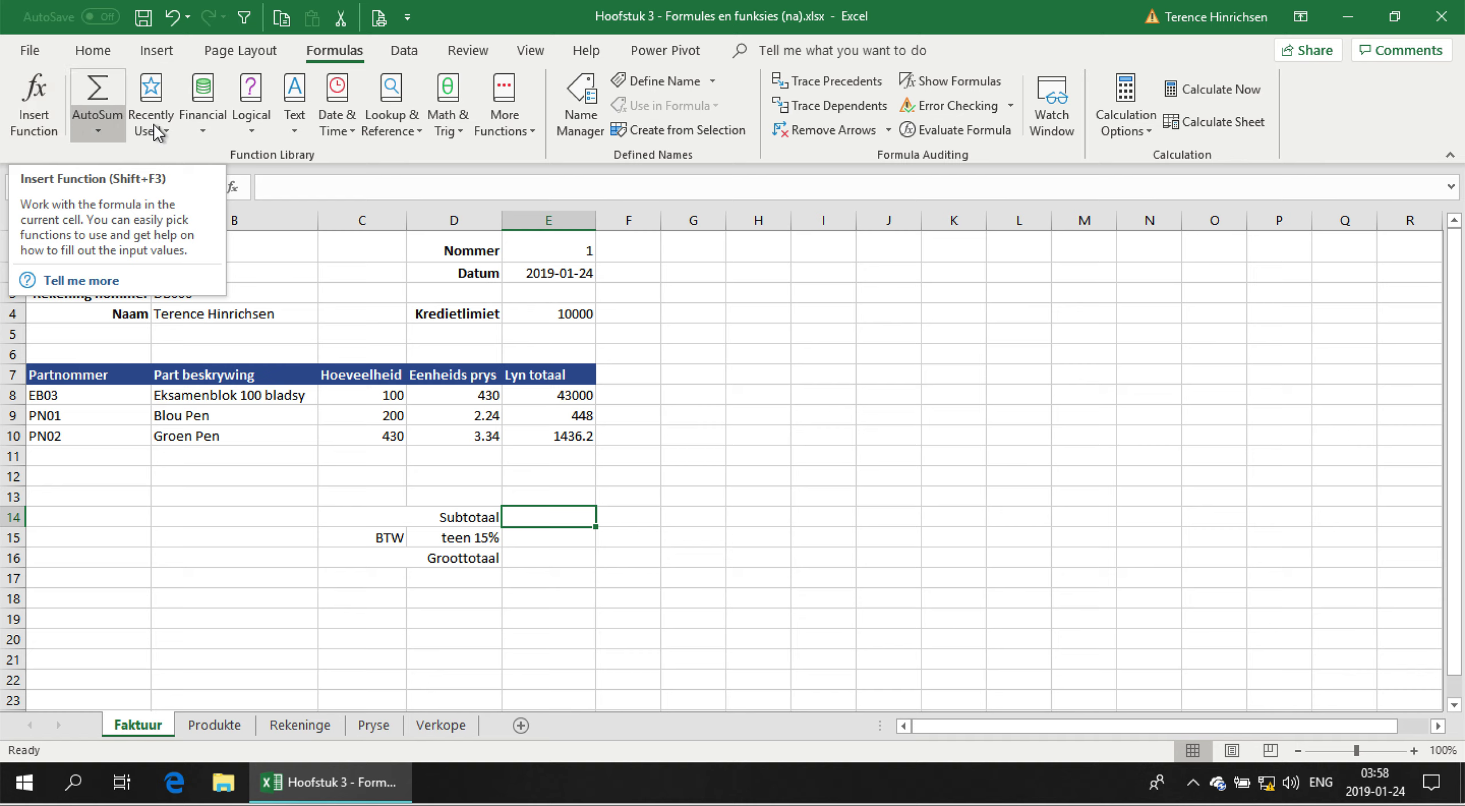
click(30, 97)
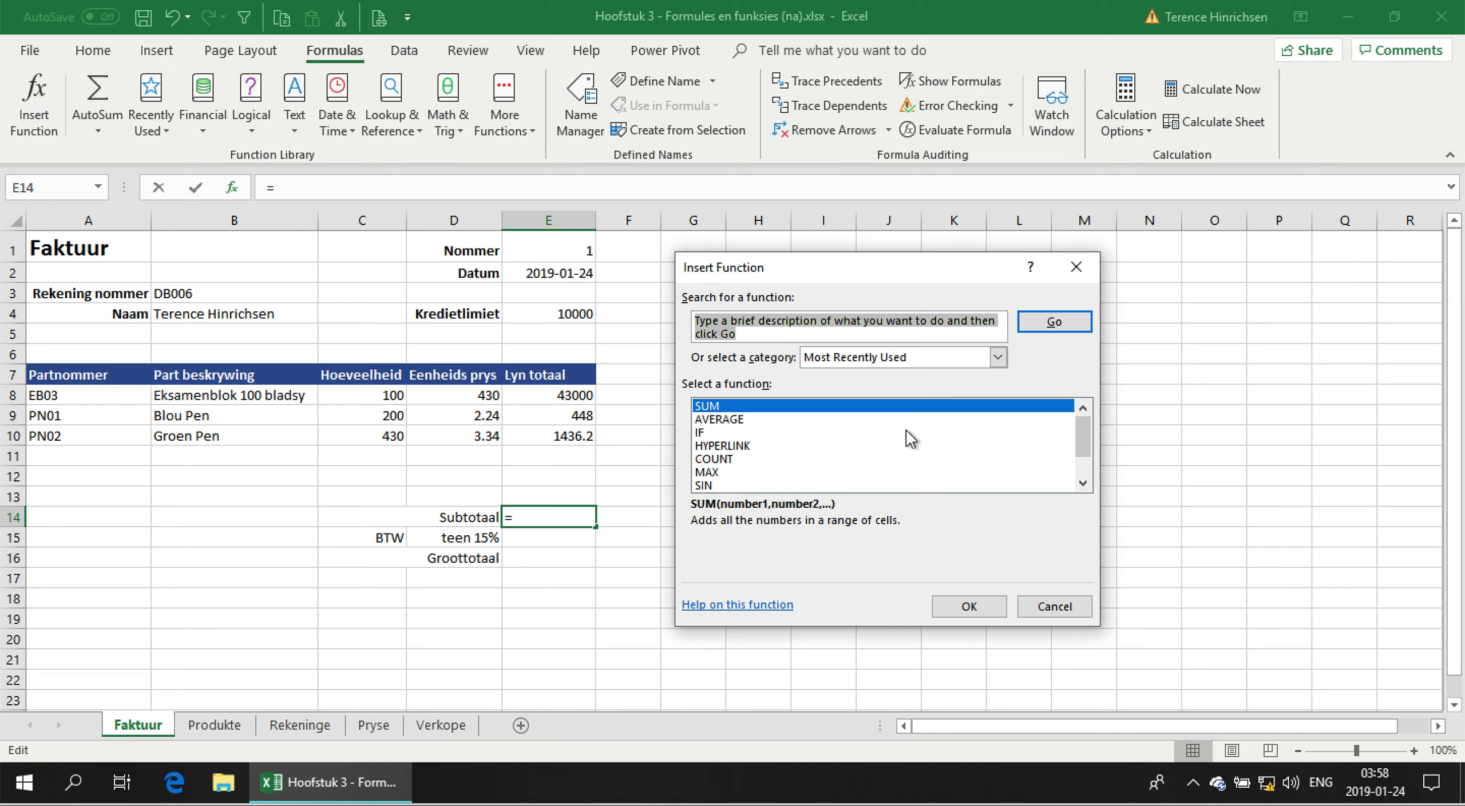
click(770, 332)
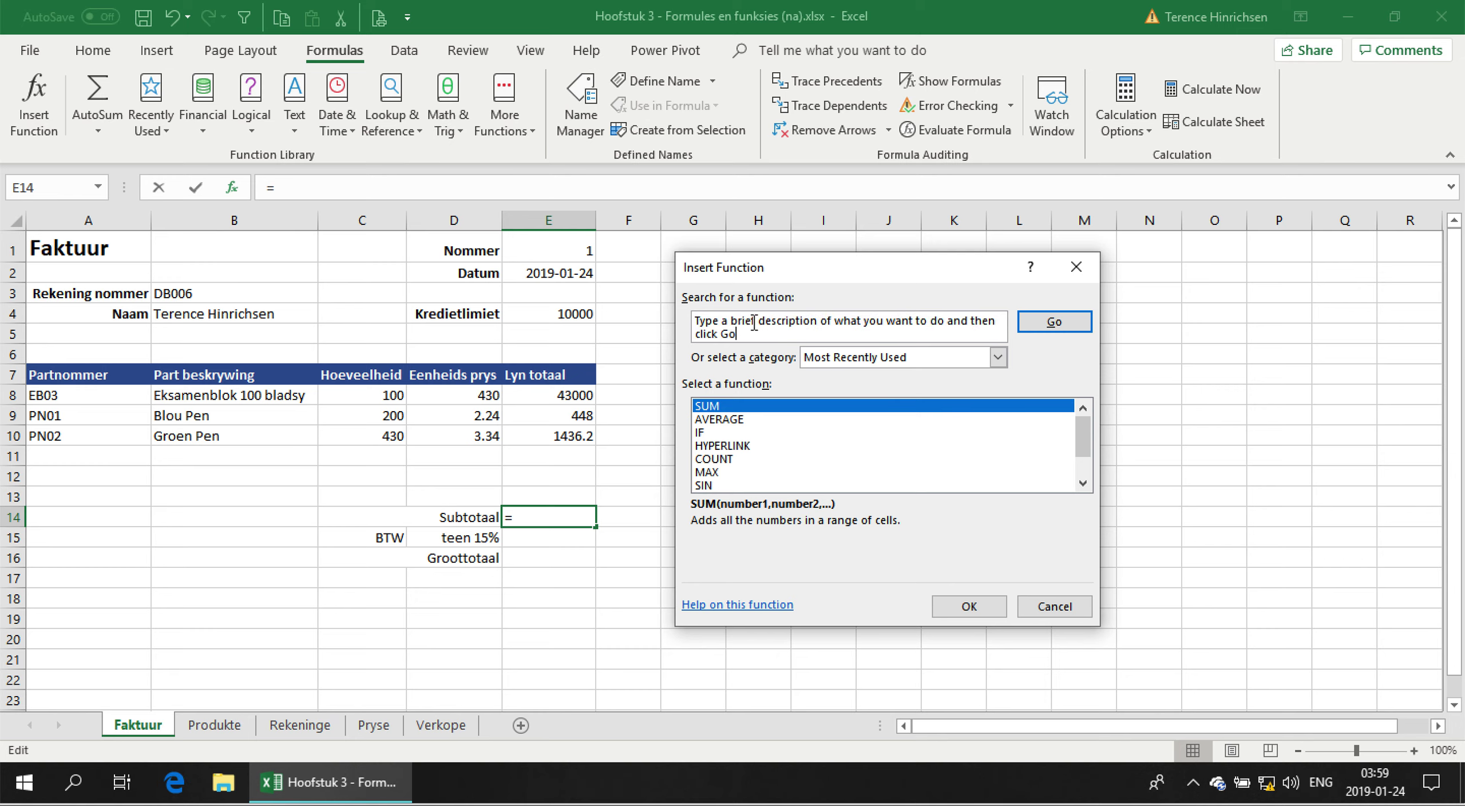
drag(754, 334, 671, 312)
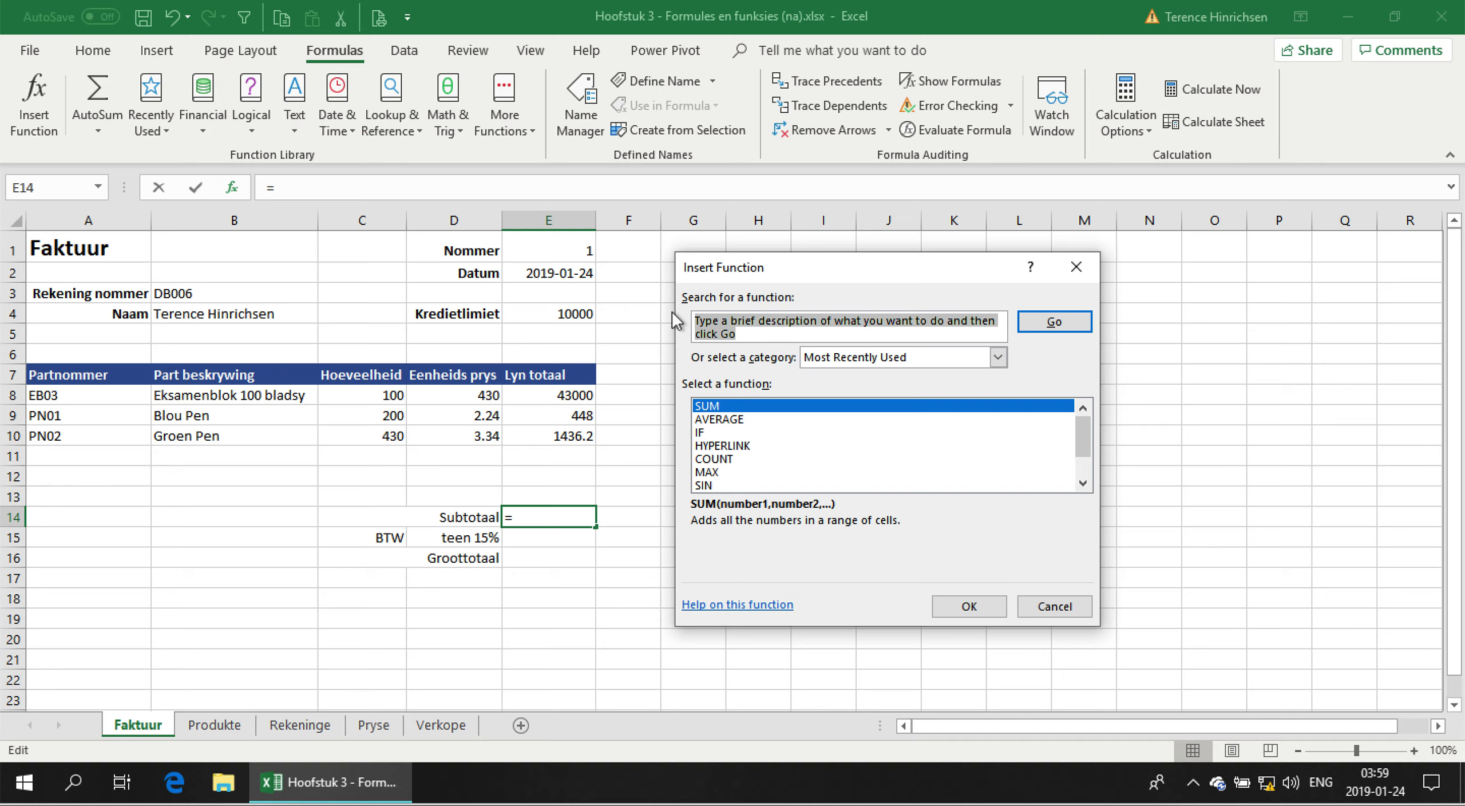
text(add cel)
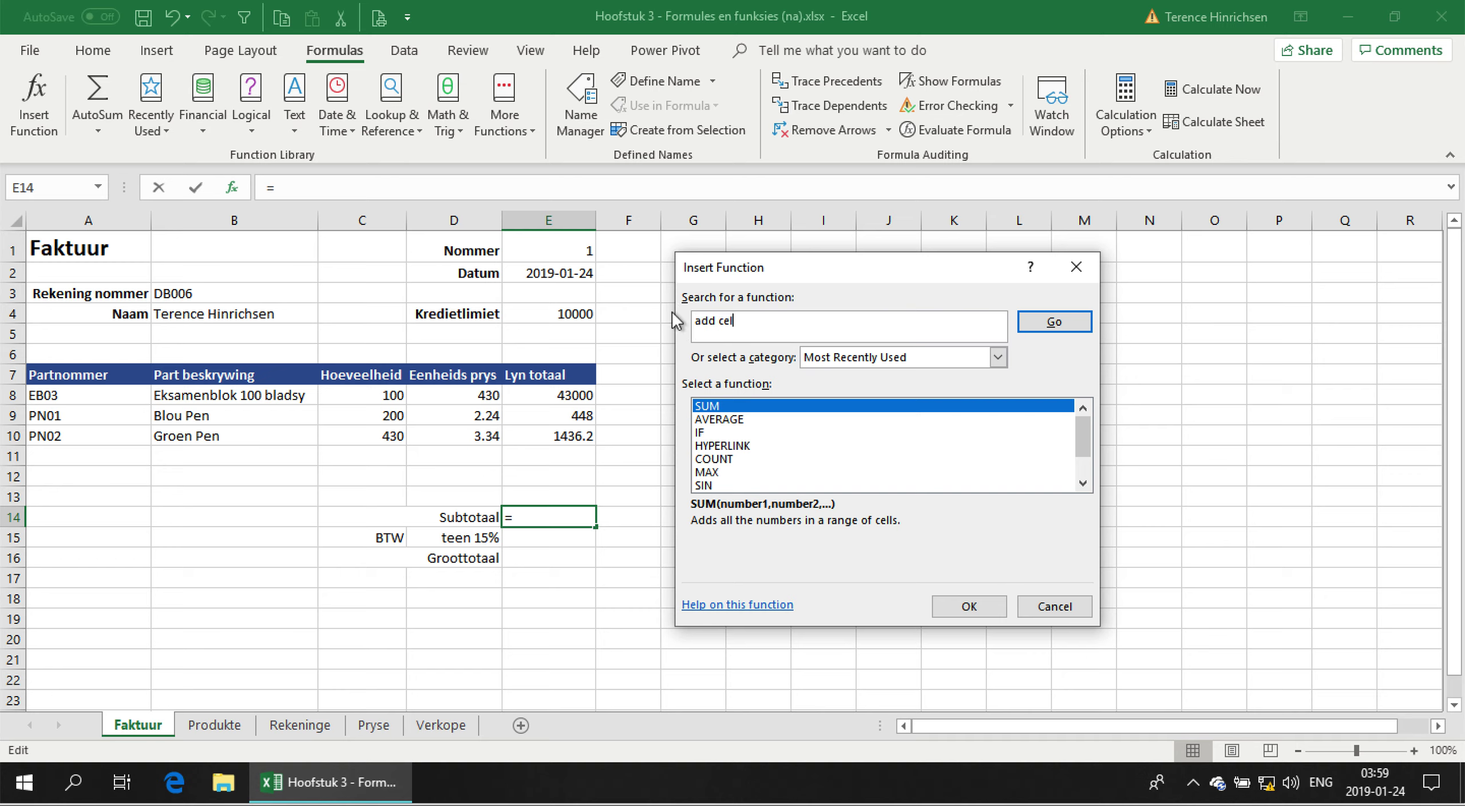
text(ls)
click(1053, 324)
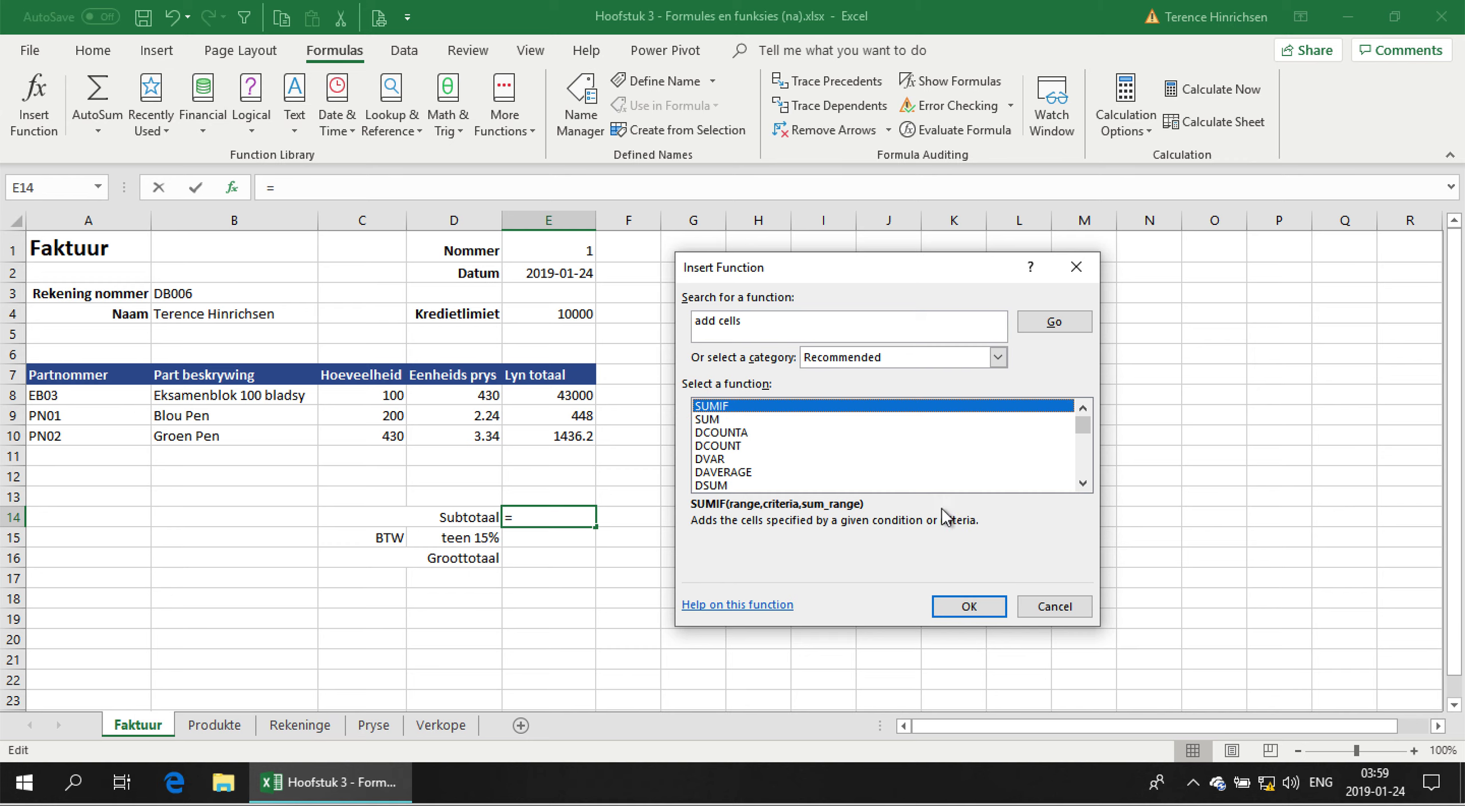
click(719, 424)
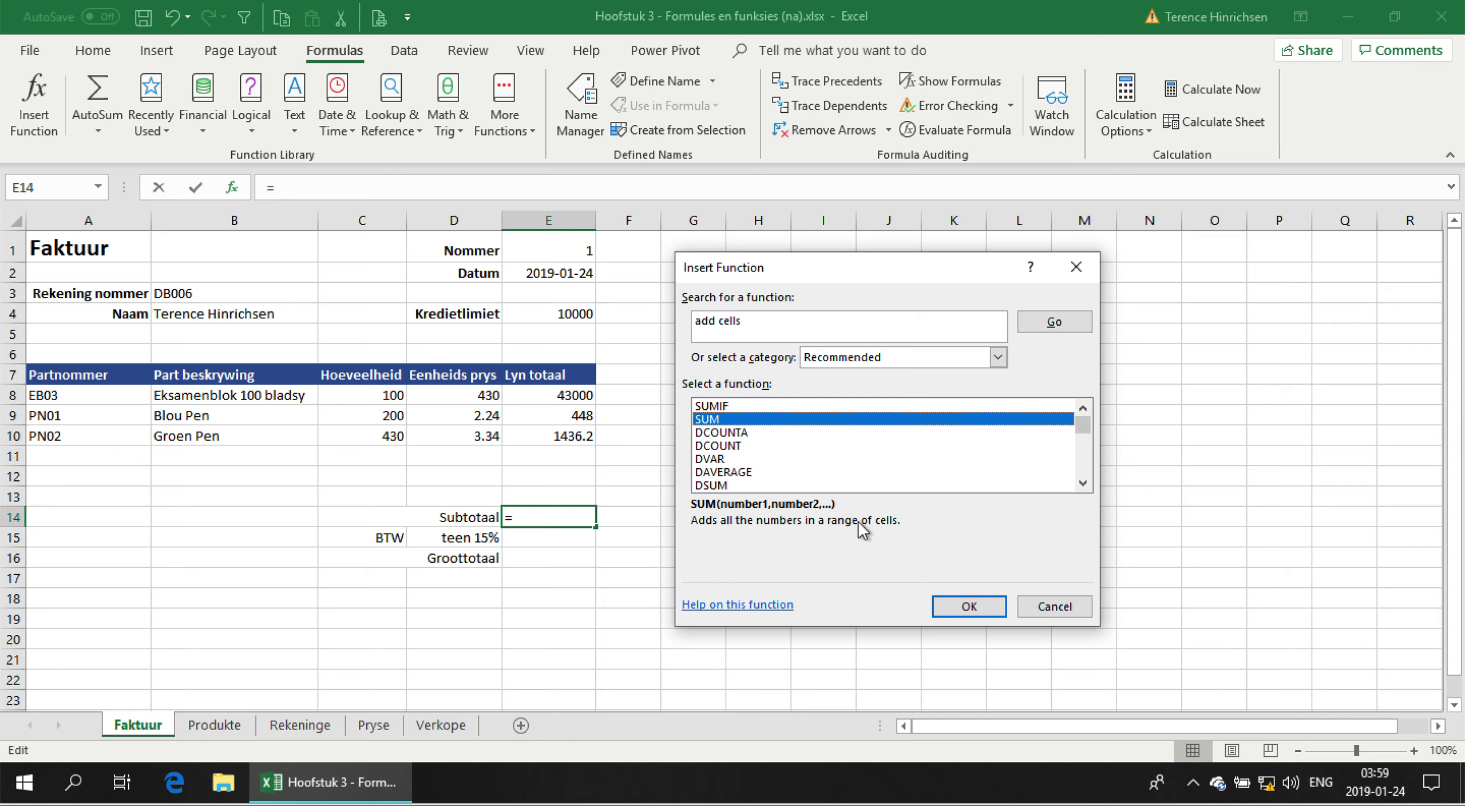
click(961, 607)
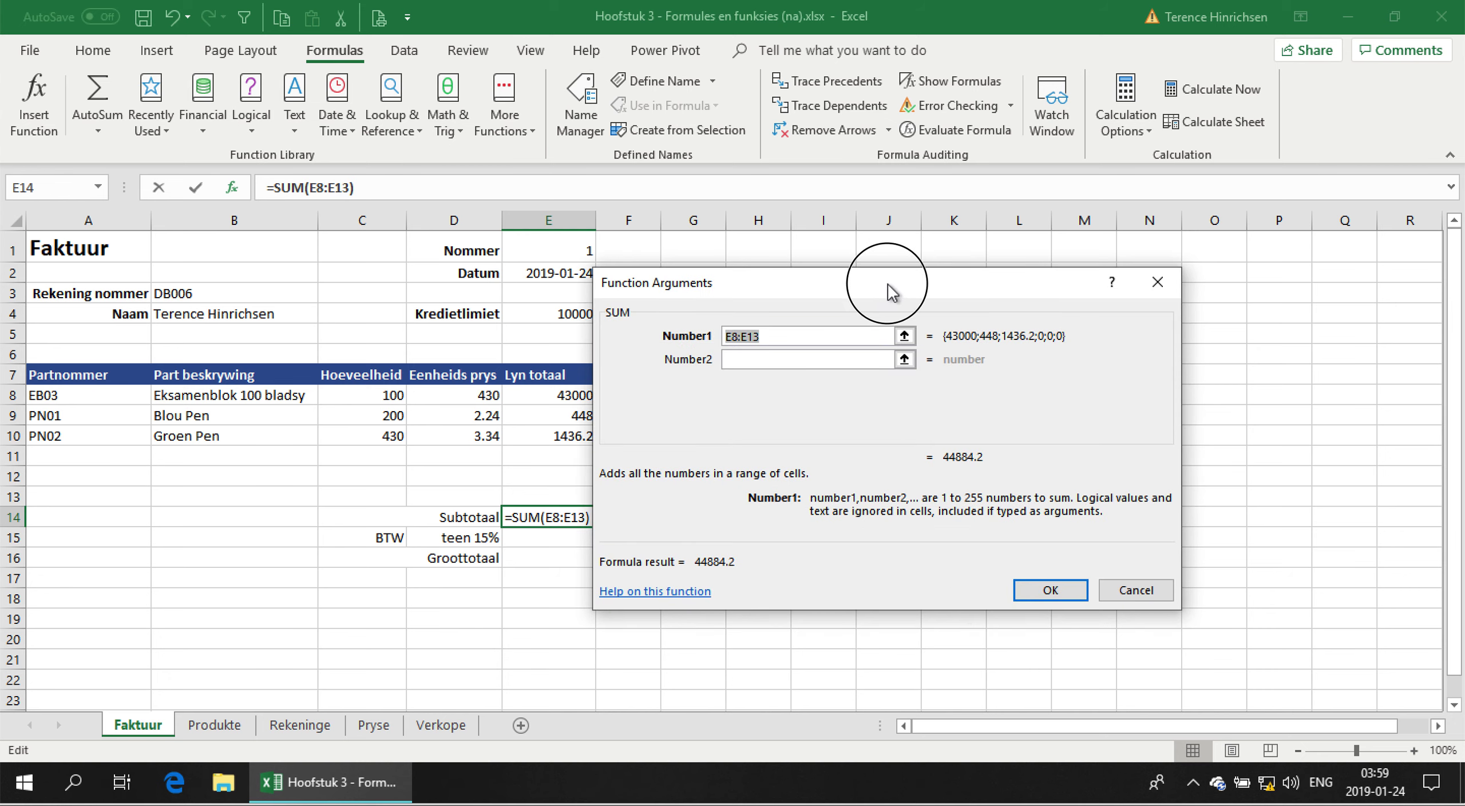
- Replace the SUM function's Number1 argument with the range C8:C13, insert the function in E14, and clear the cell again
drag(888, 284, 959, 272)
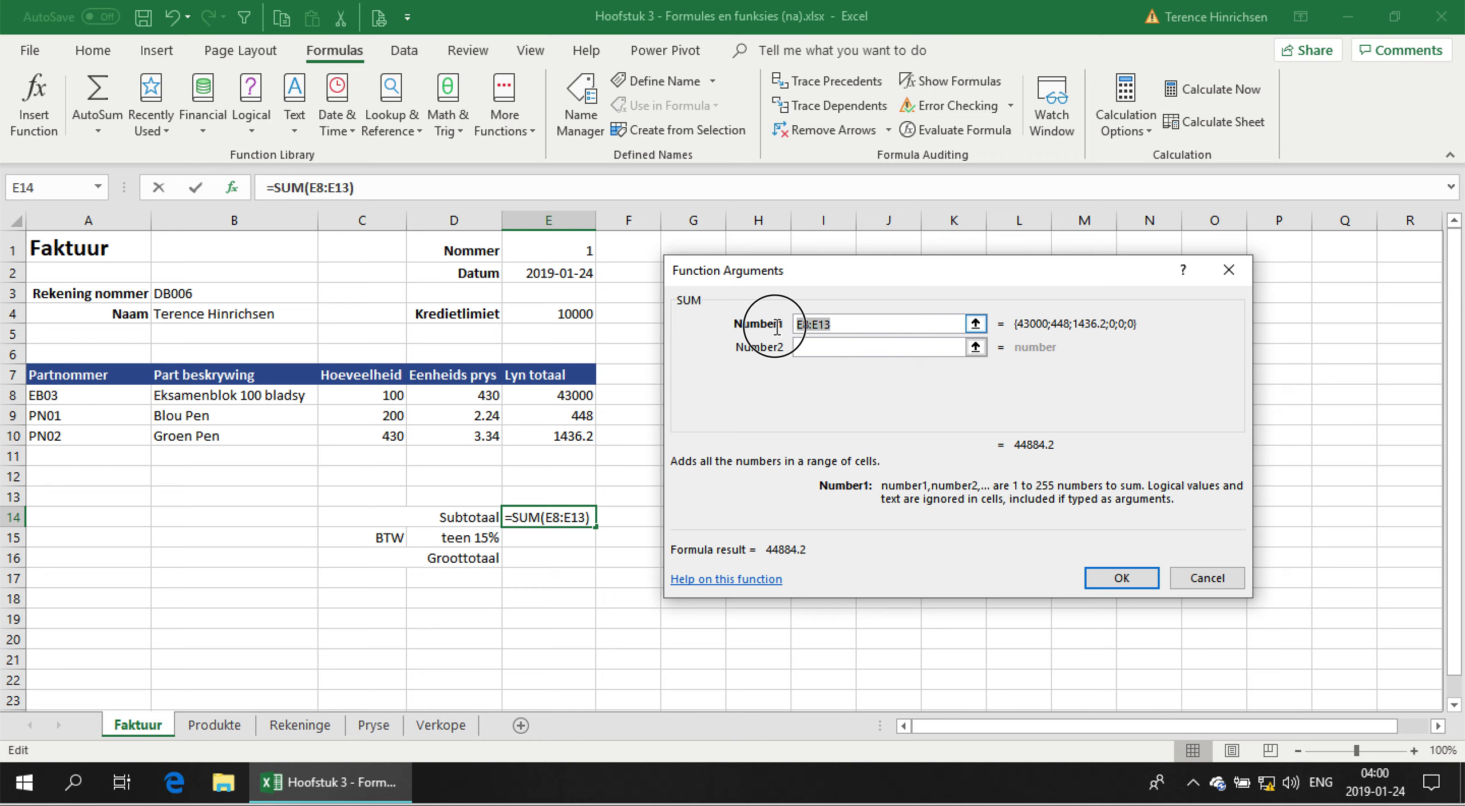
key(BackSpace)
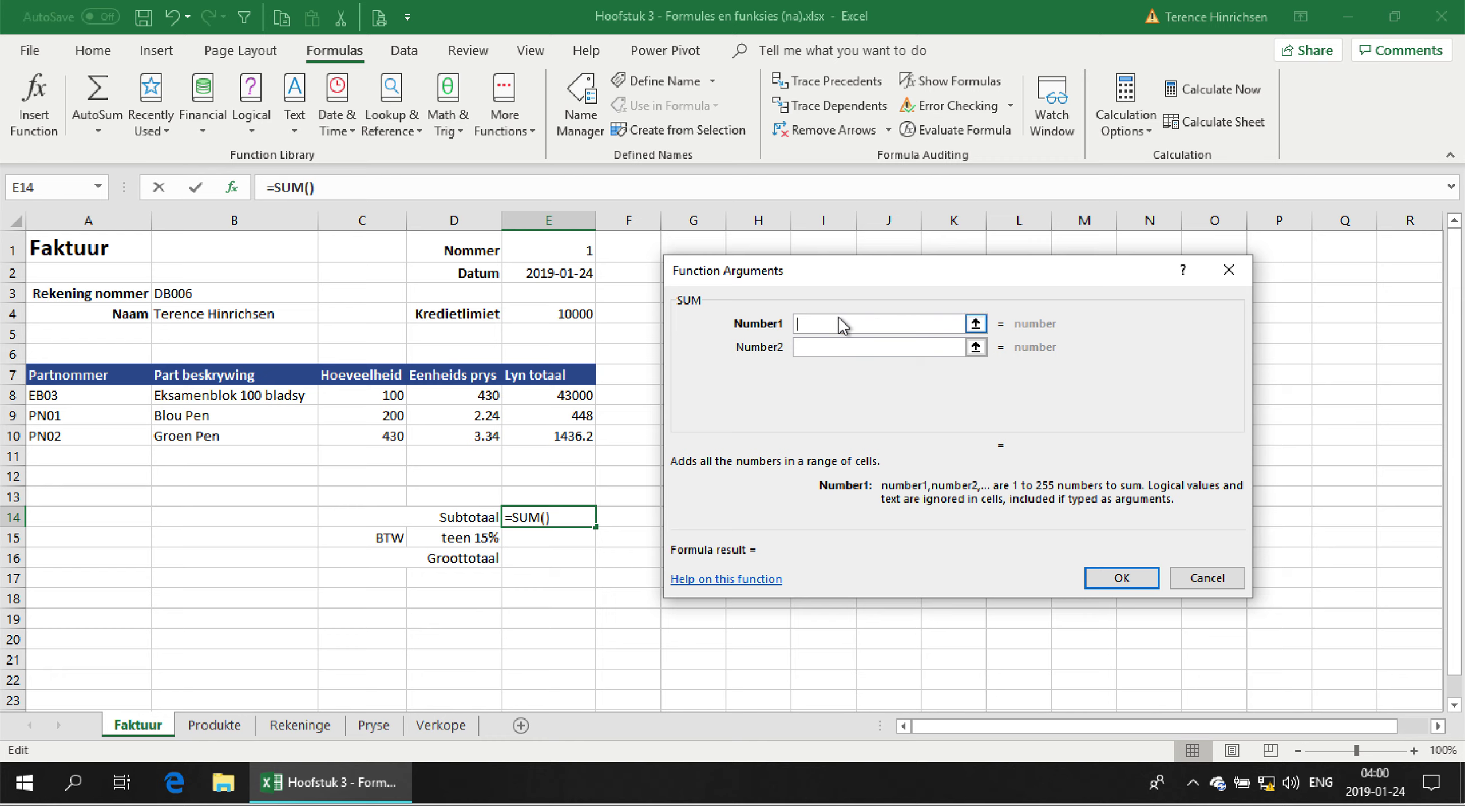
click(372, 394)
drag(371, 394, 367, 499)
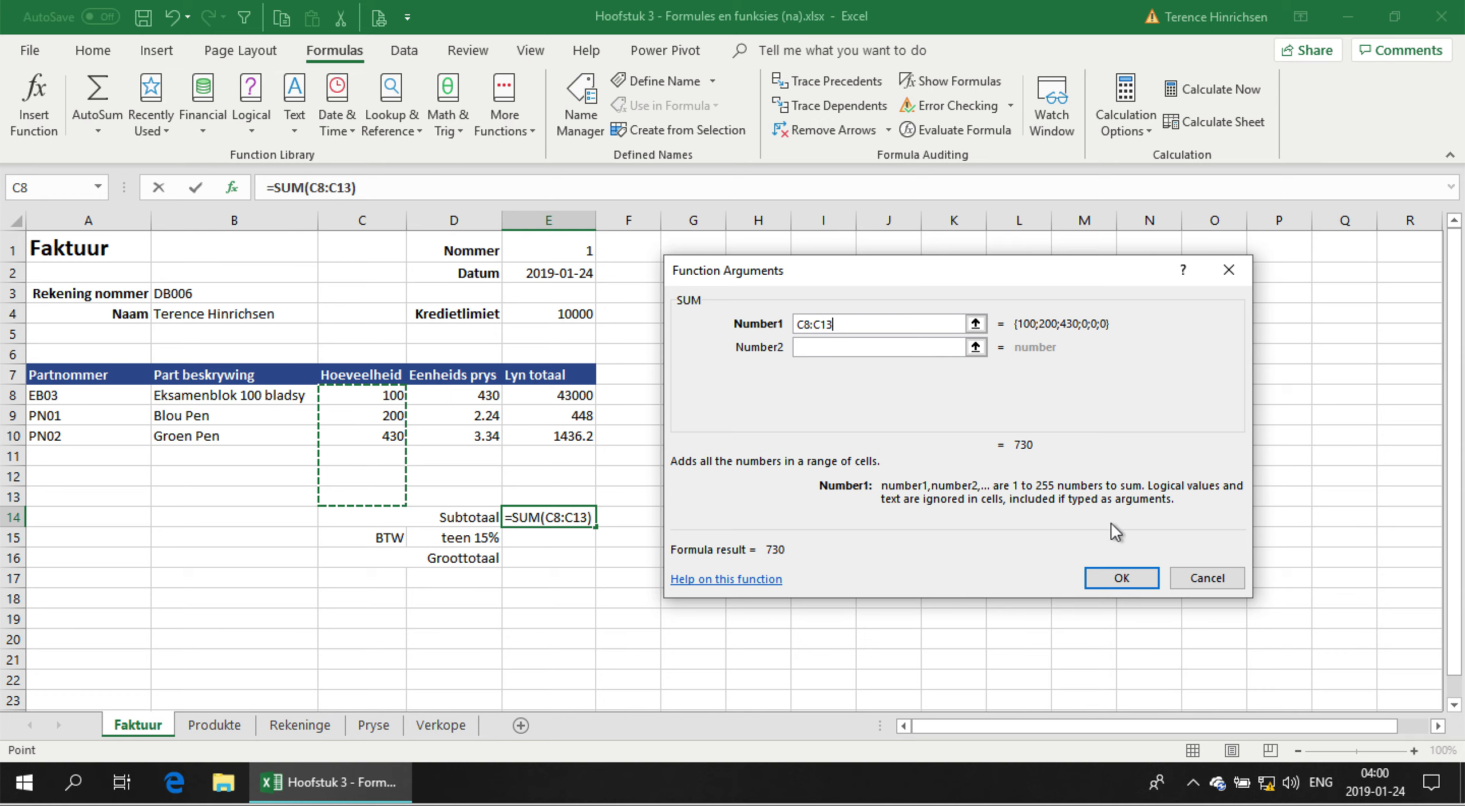
click(1115, 579)
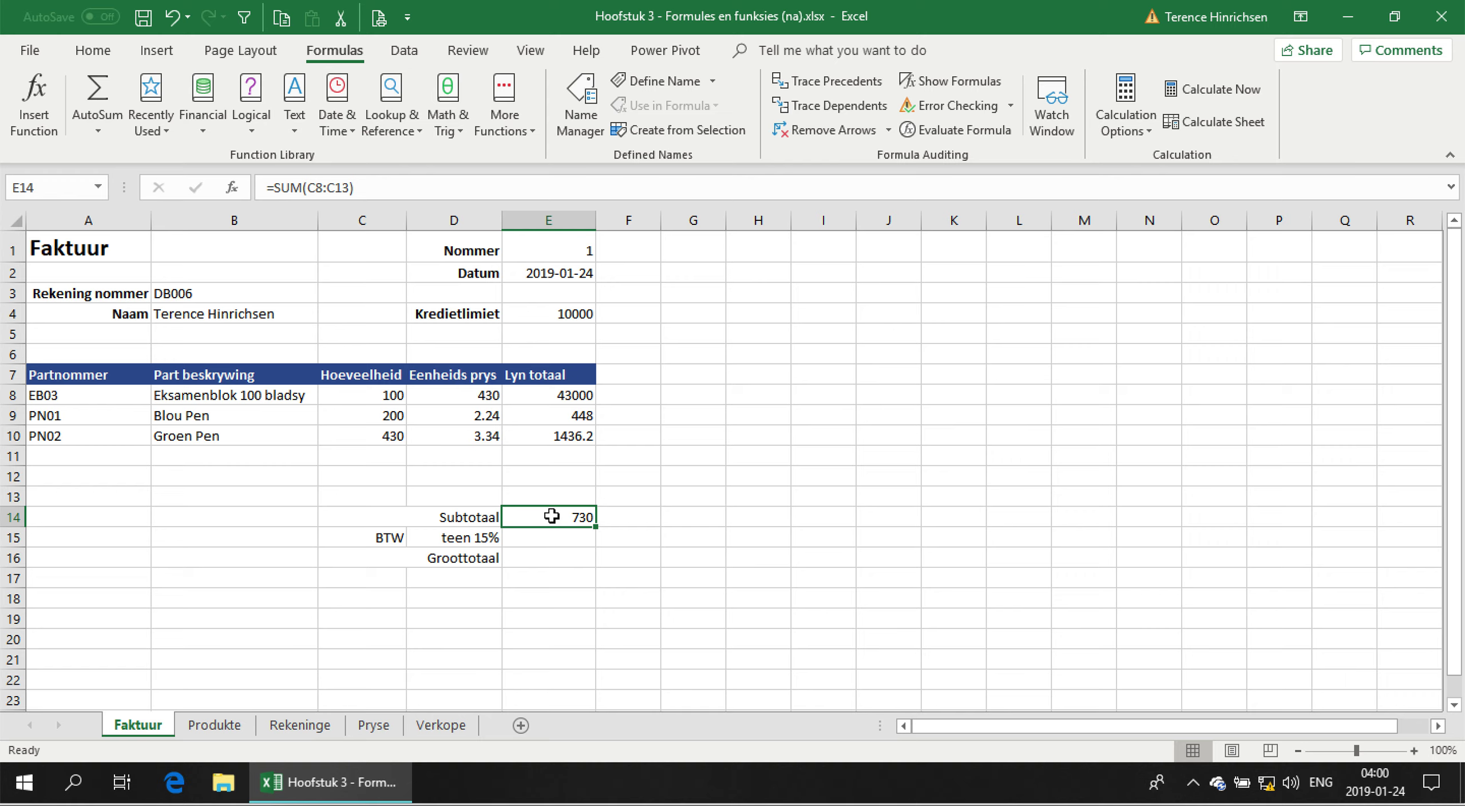
key(Delete)
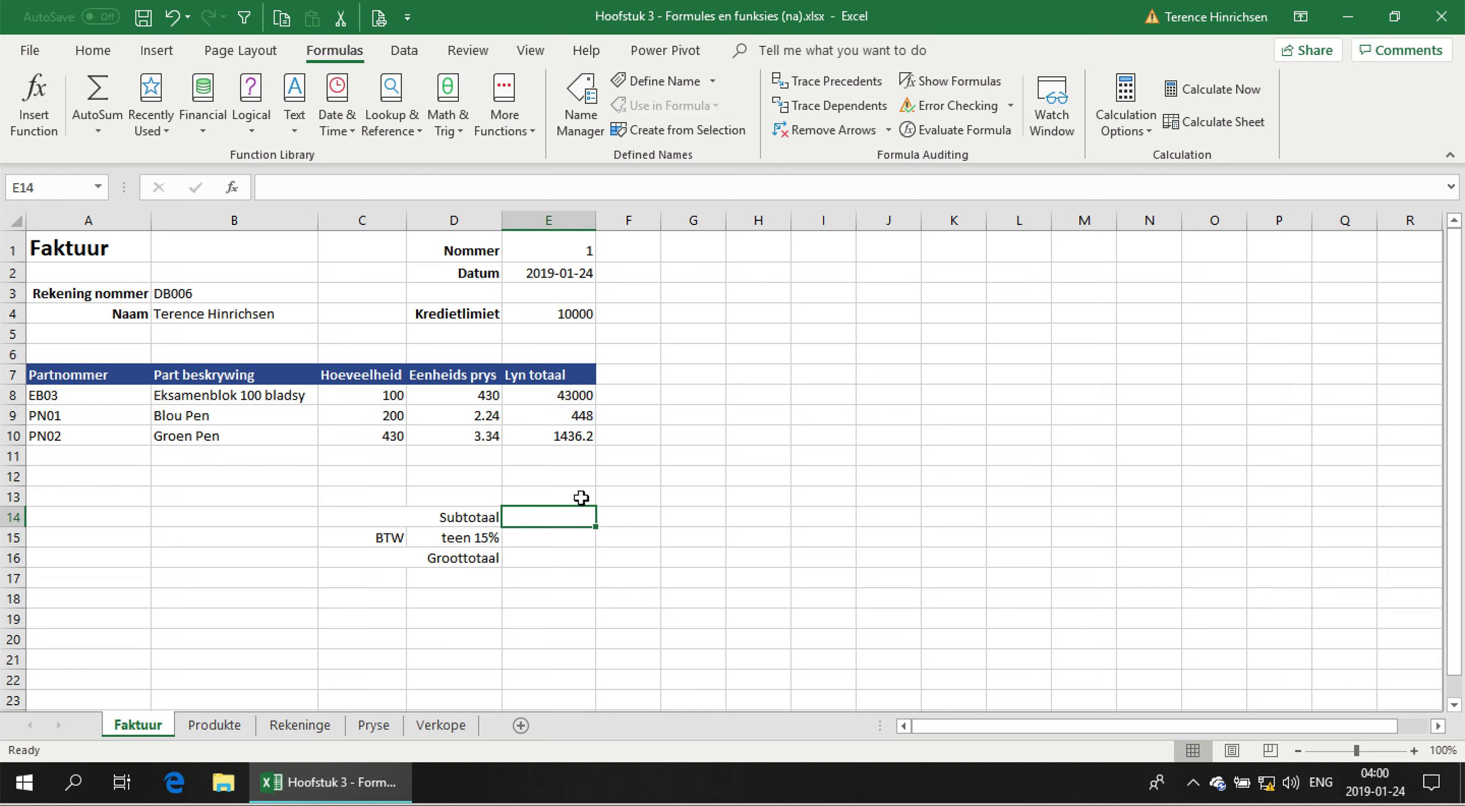
- Calculate the subtotal of the line totals in E14 with the formula =sum(E8:E13)
click(91, 51)
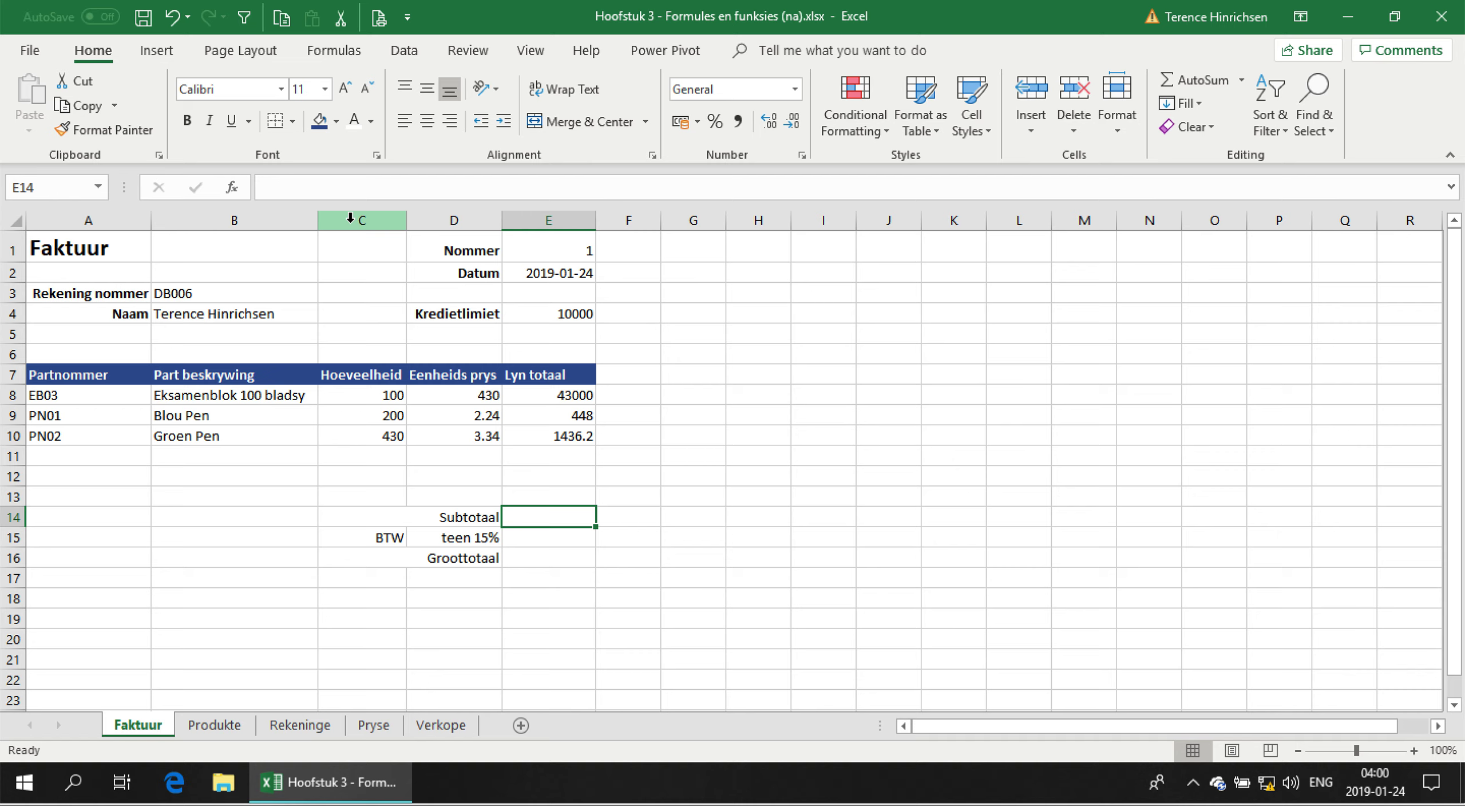
text(=sum()
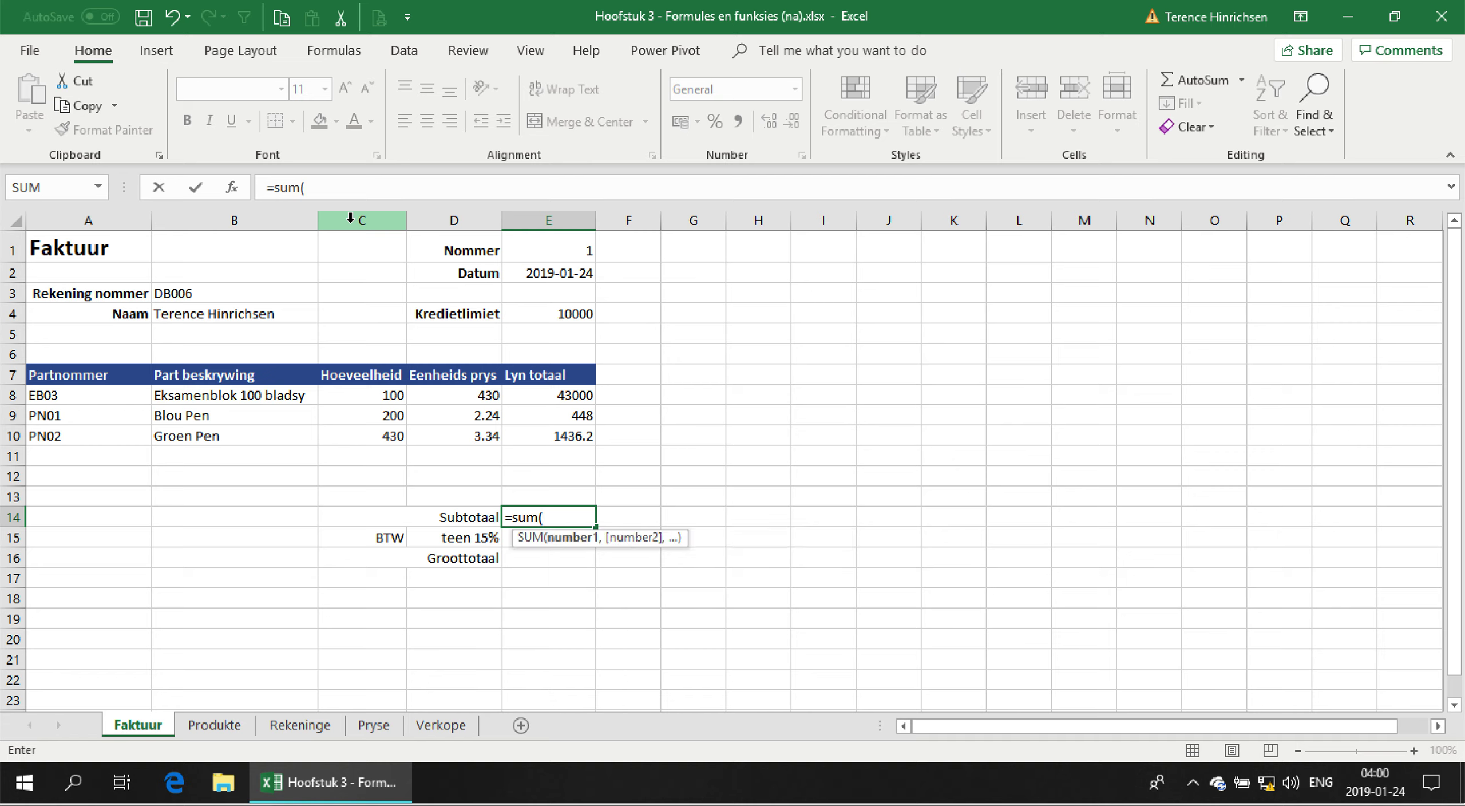
drag(547, 395, 543, 495)
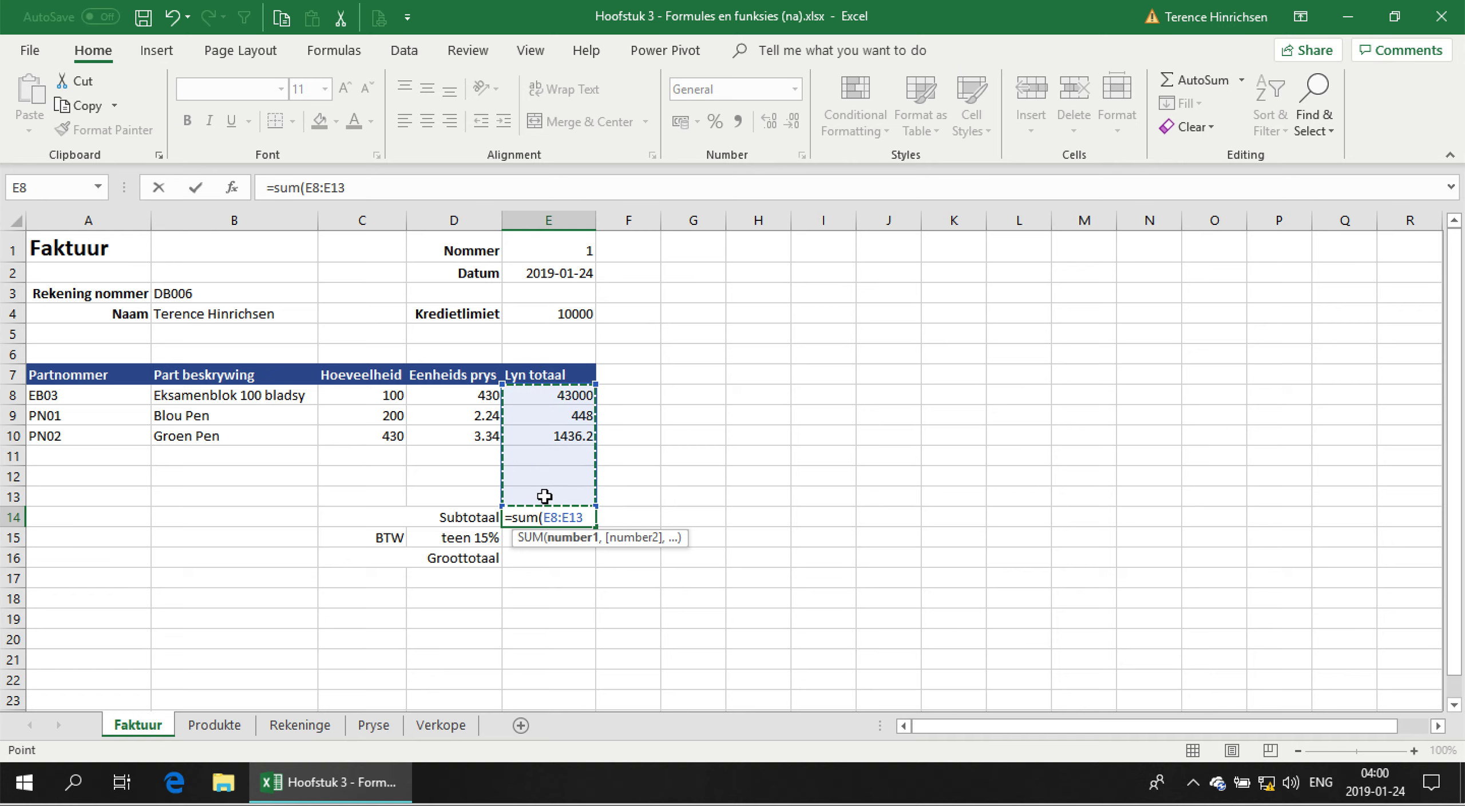
text())
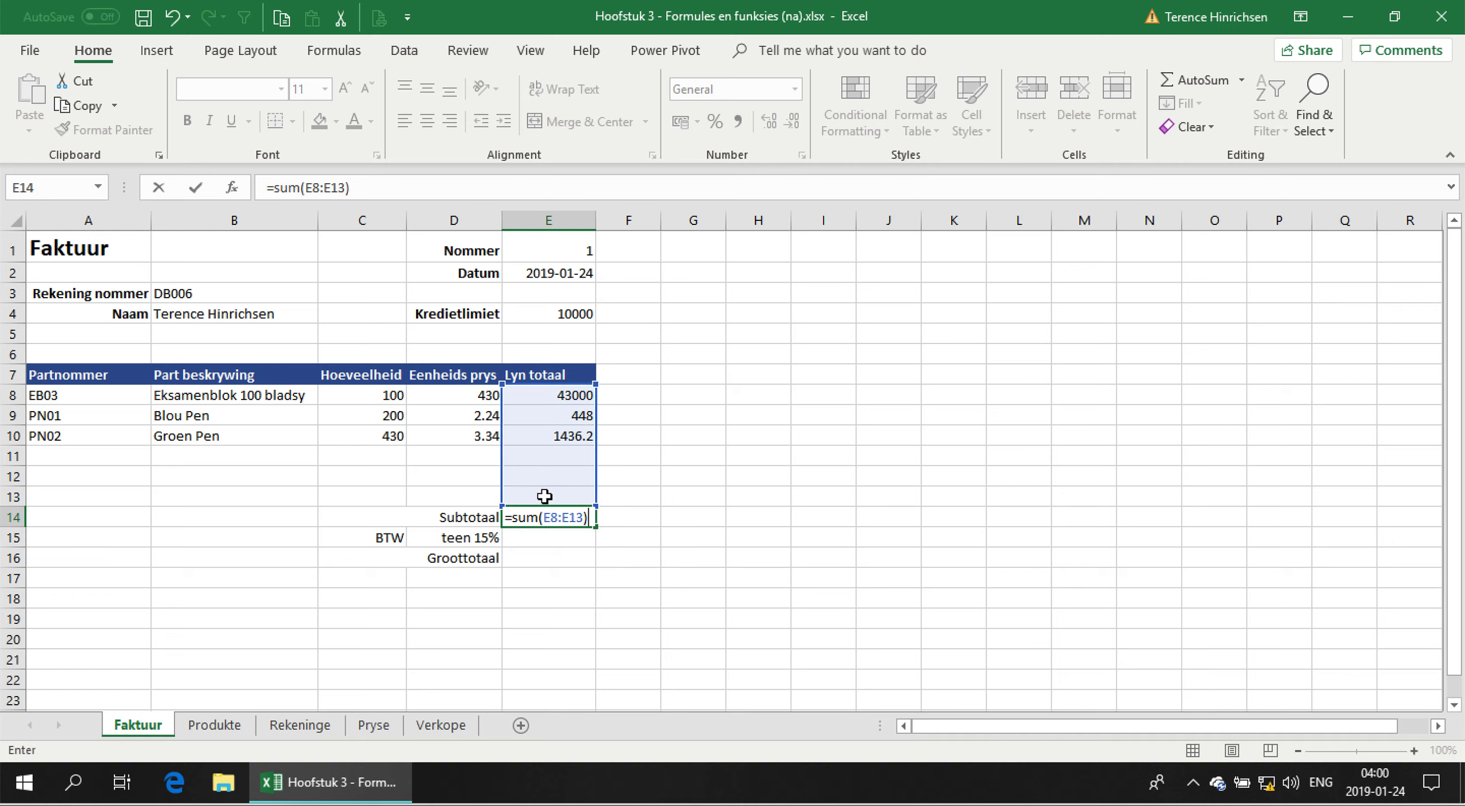
key(Return)
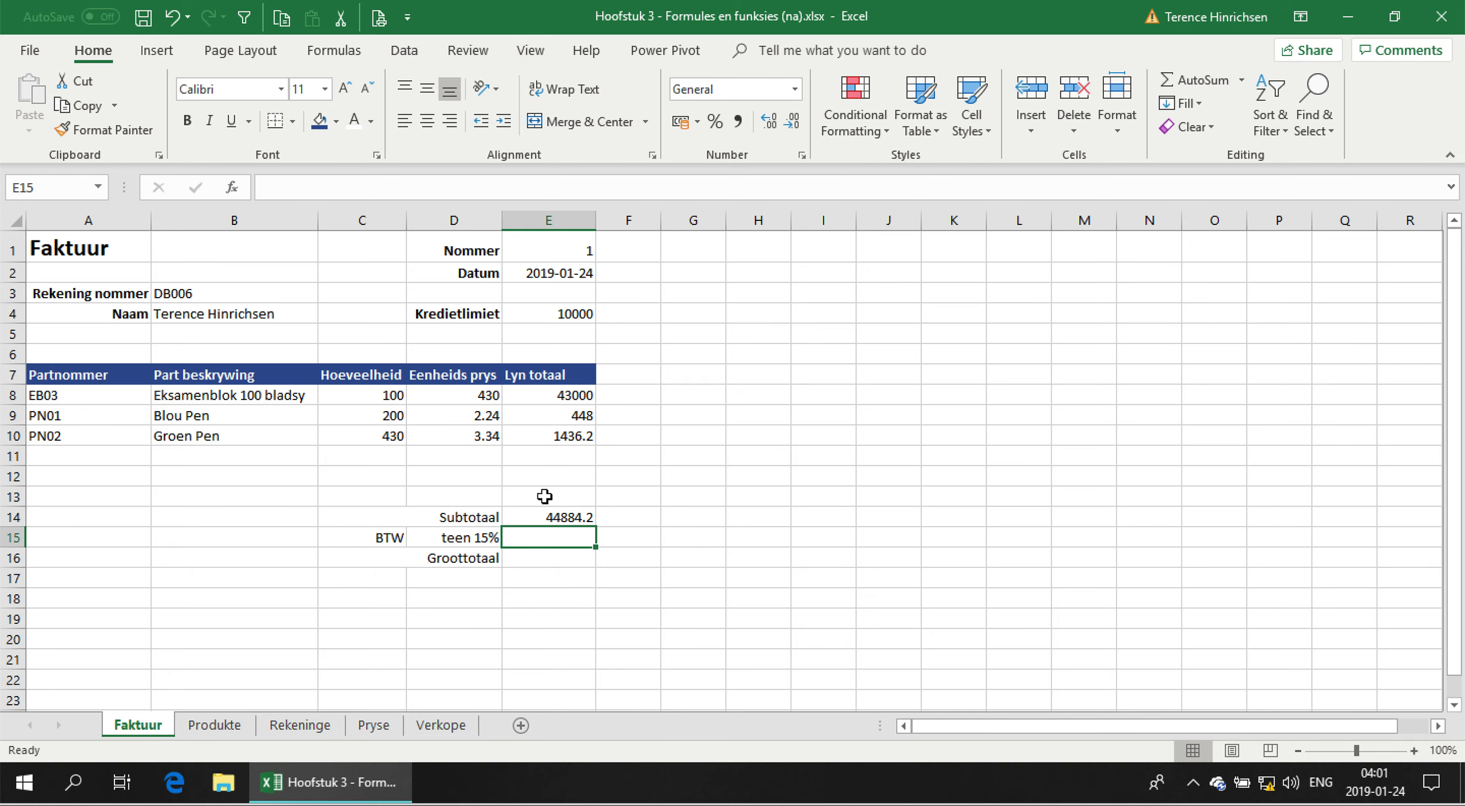